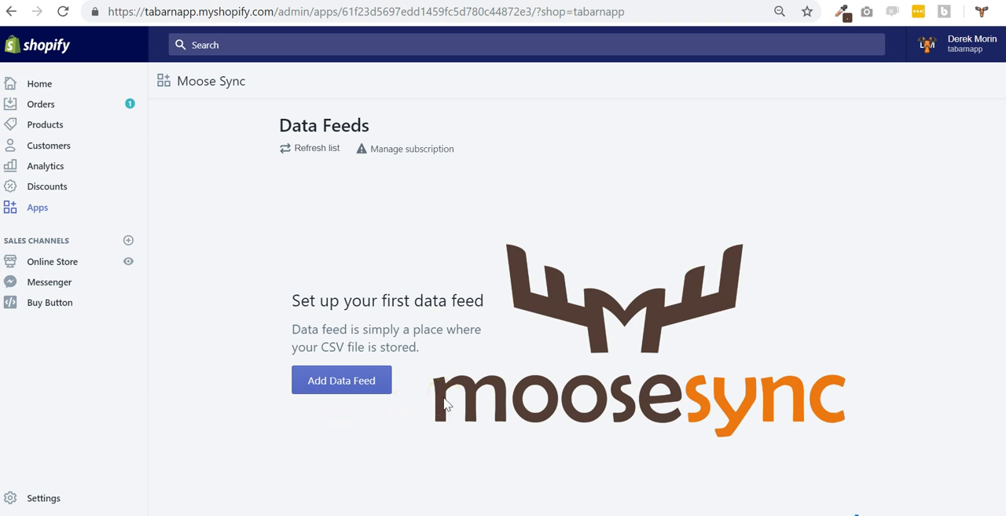
Add a new data feed titled "Provider XYZ" with URL as the source type
left_click(360, 386)
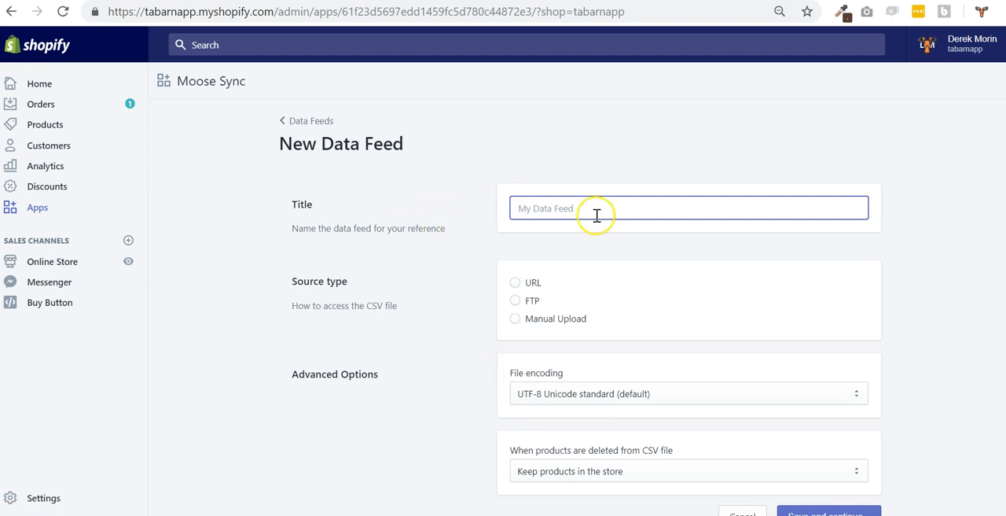
type("F")
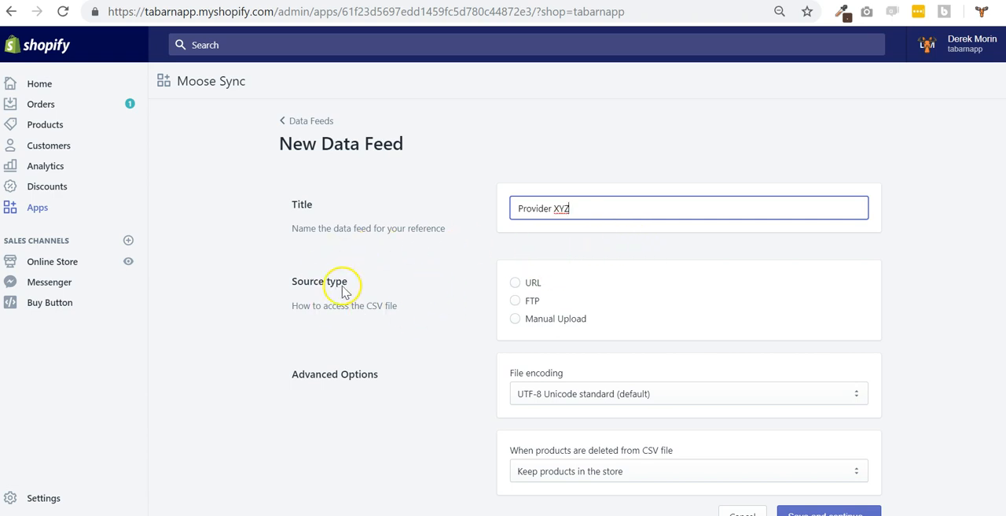
left_click(516, 283)
left_click(586, 393)
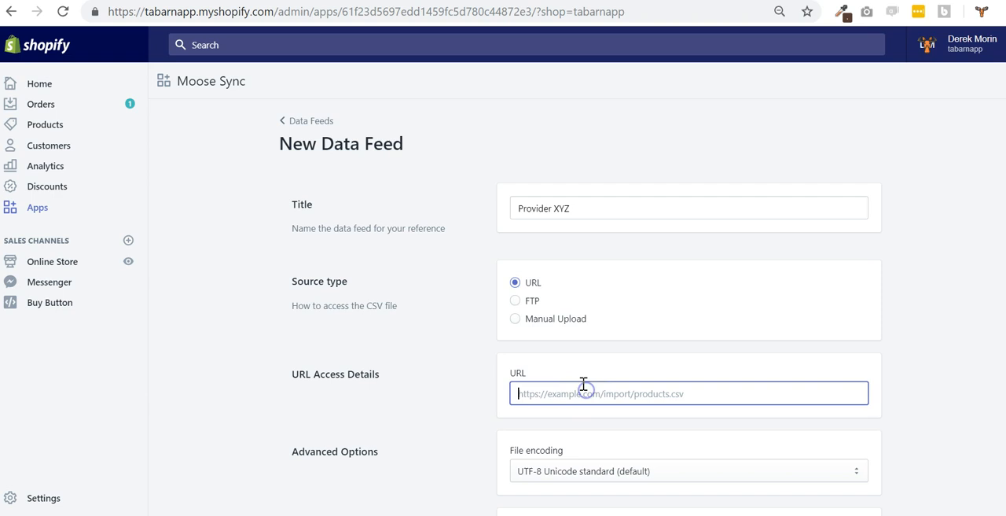
Set the file encoding to ISO-8859-1 and choose to delete products from the store when they are deleted from the CSV file
scroll(542, 420, "down", 1)
scroll(532, 425, "down", 1)
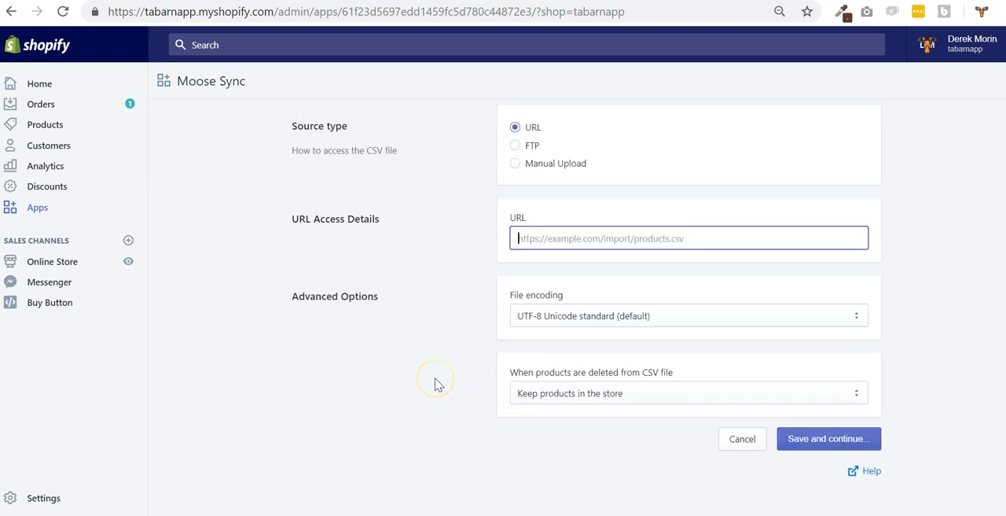
left_click(589, 317)
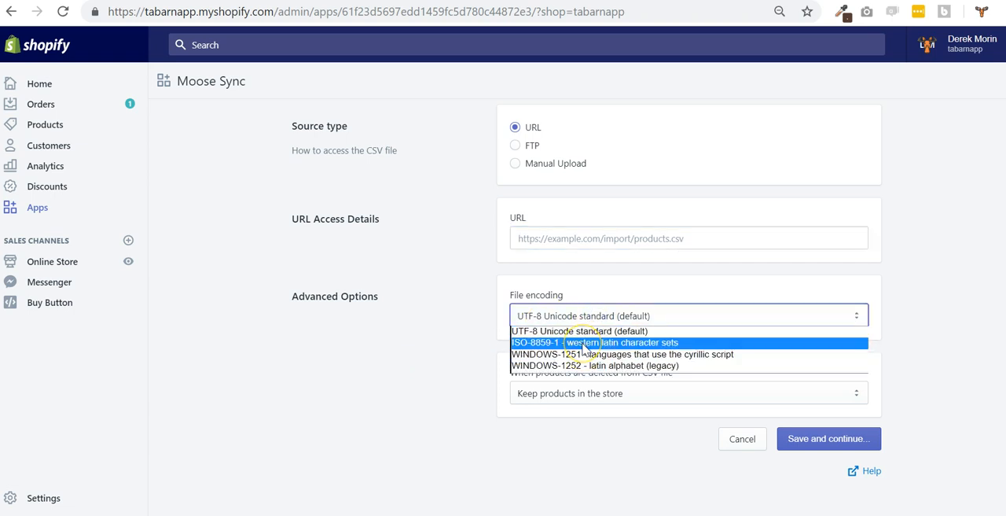
left_click(586, 344)
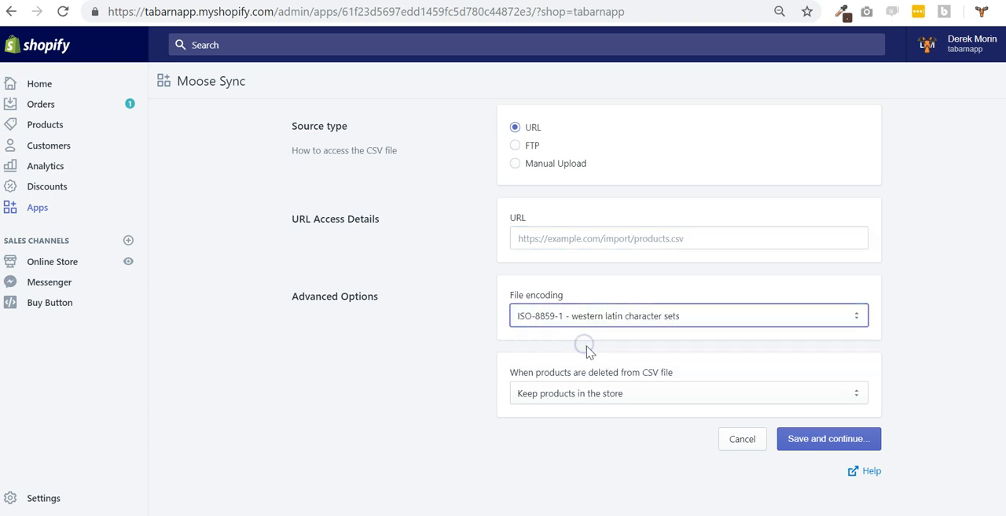
left_click(648, 316)
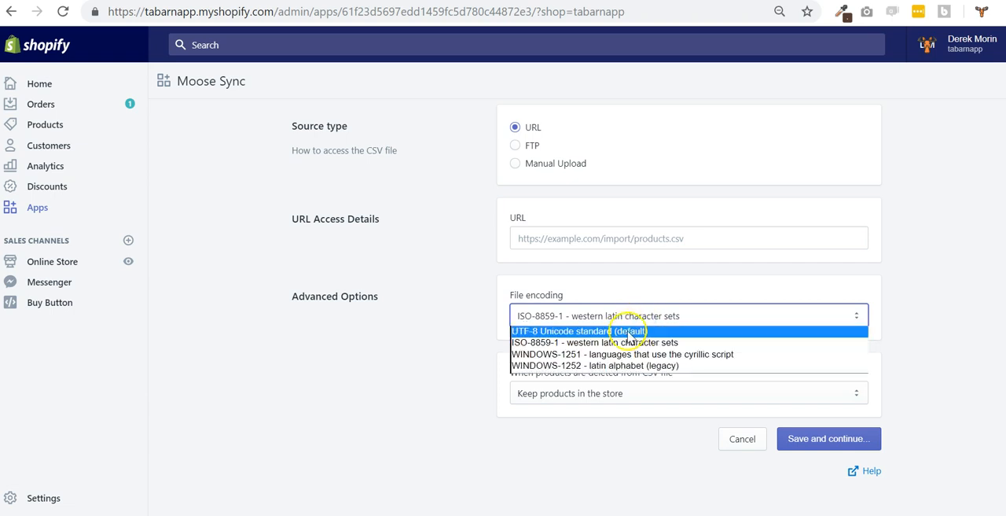
left_click(613, 343)
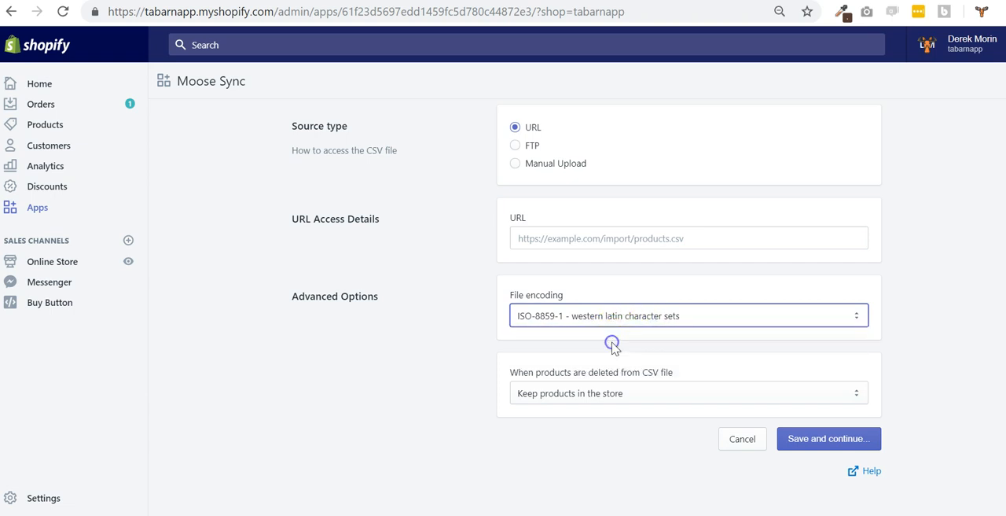
left_click(612, 394)
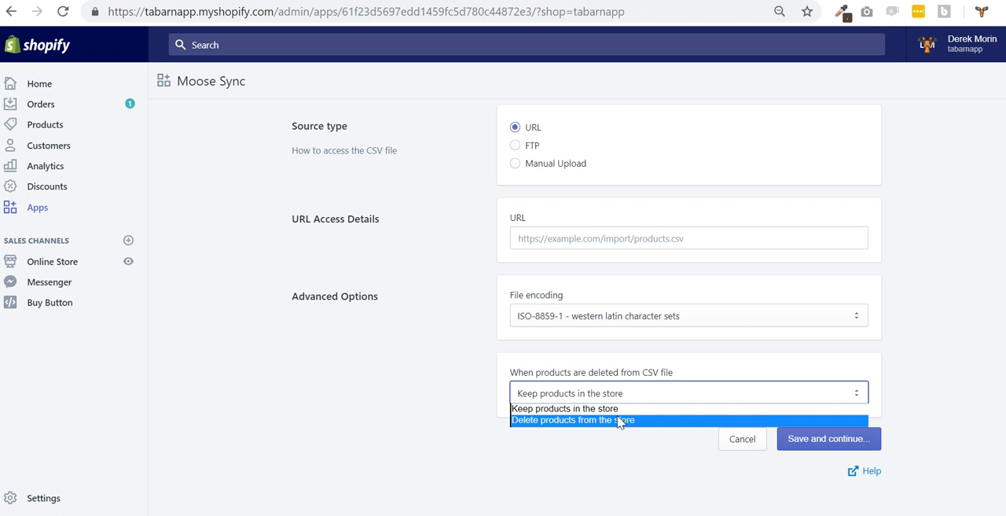
left_click(618, 421)
left_click(640, 238)
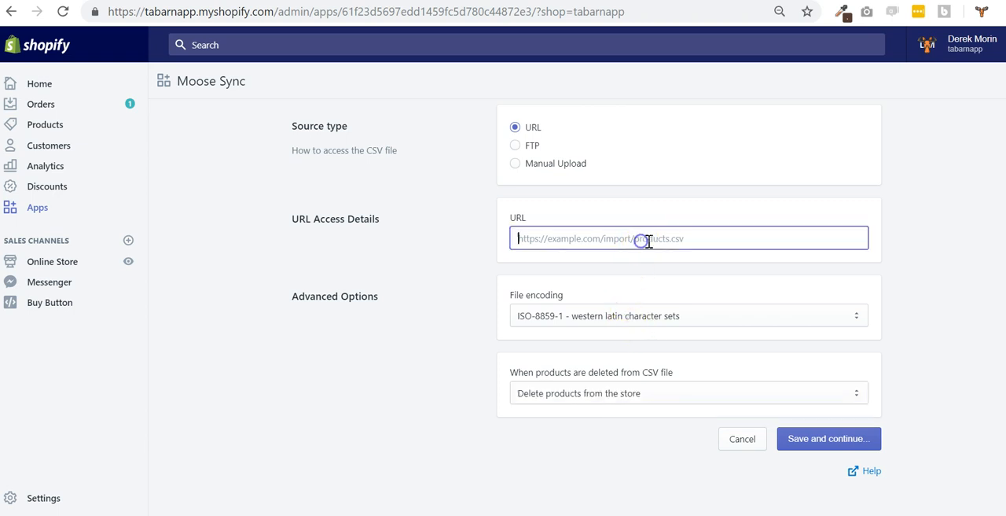
type("https://fillion-ftp.codemyworld.com/csv/Shopify_FR_ExportProduits.csv")
left_click(845, 439)
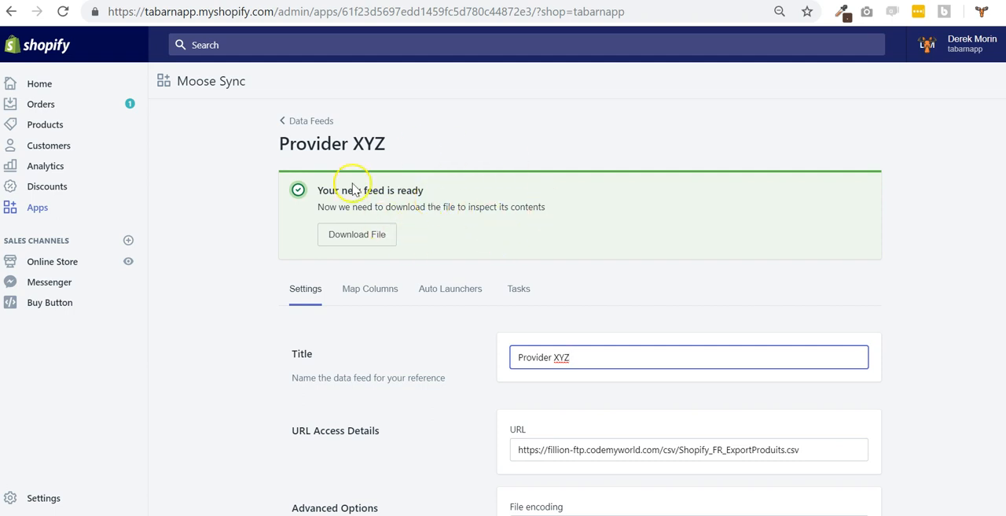
Download the Provider XYZ feed's CSV file so its contents are inspected
left_click(359, 250)
left_click(367, 238)
left_click(364, 240)
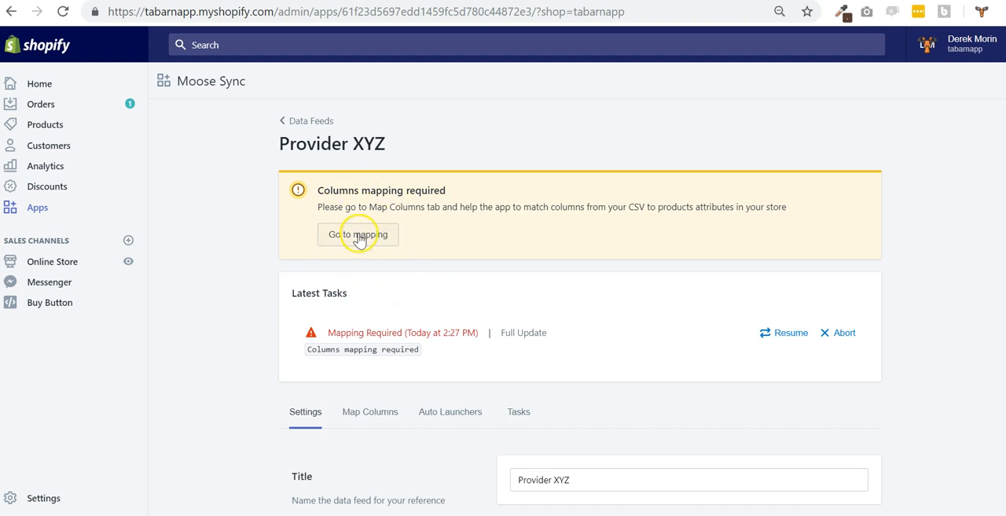
Check the Provider XYZ feed's settings and open its column mapping
left_click(384, 418)
scroll(373, 307, "up", 3)
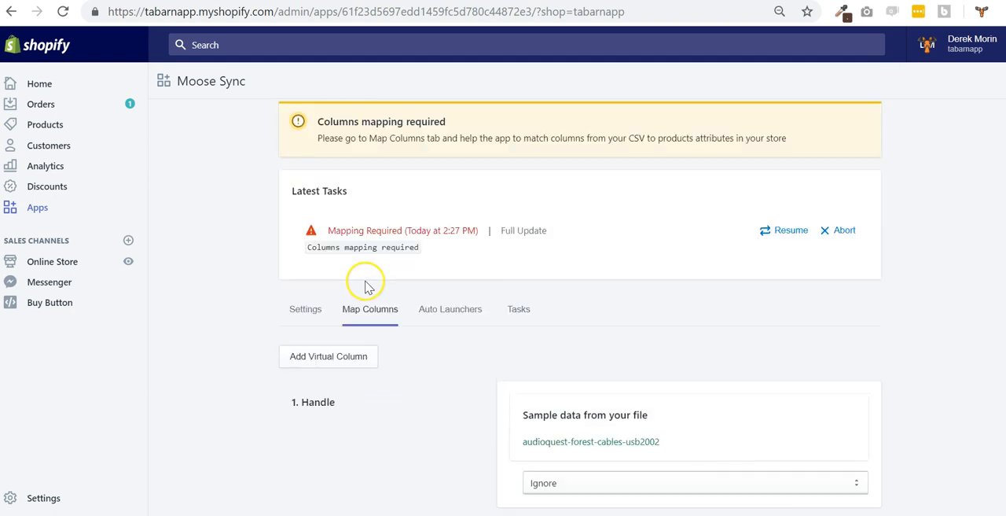
left_click(305, 309)
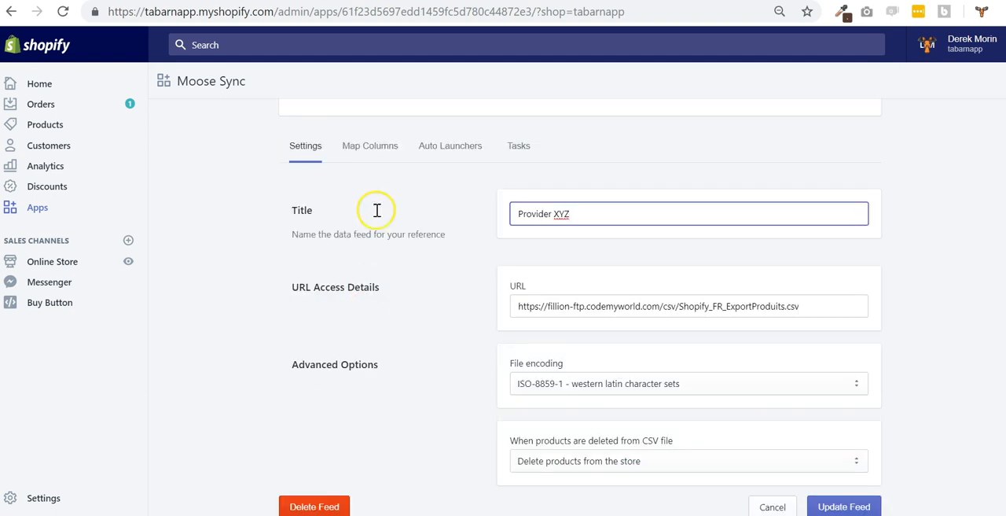
left_click(378, 144)
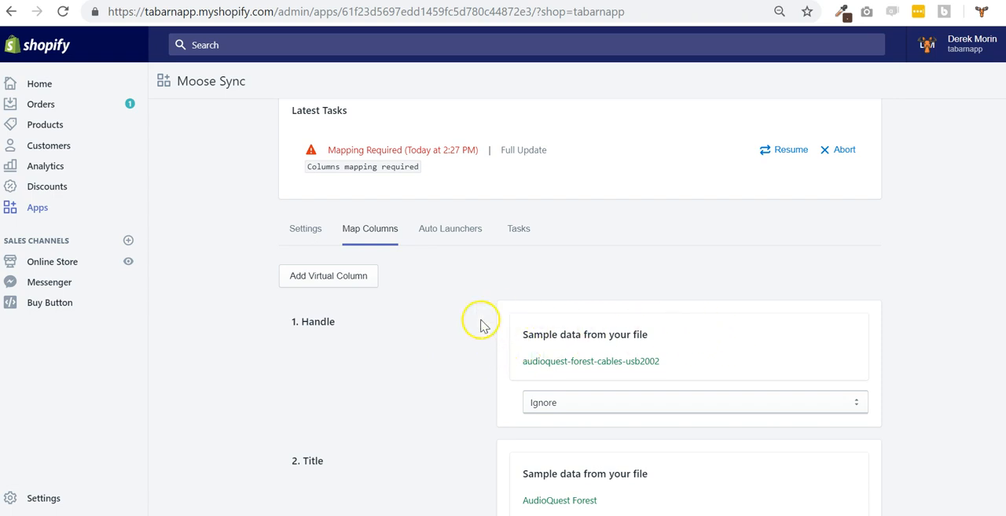
Examine the CSV columns with their sample data and the product attributes available for mapping the Handle column
scroll(328, 381, "down", 3)
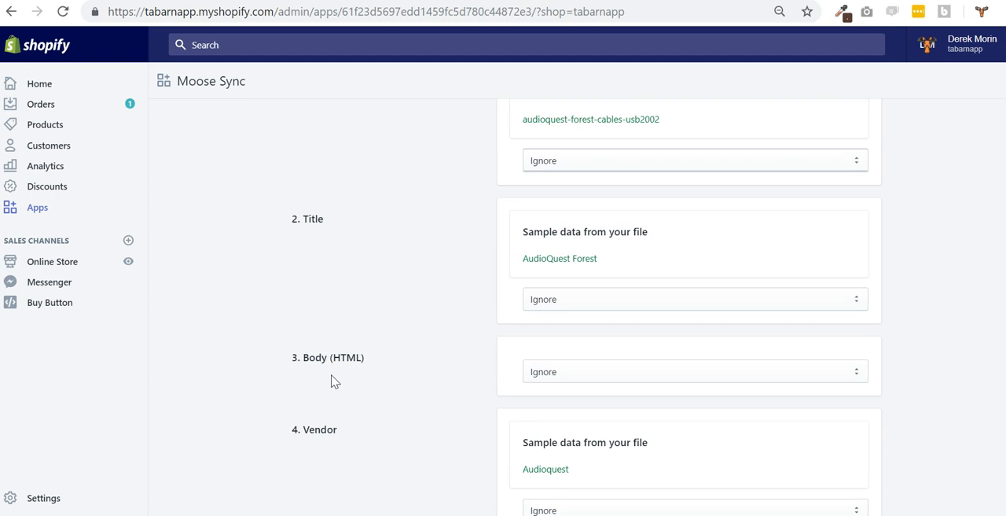
scroll(331, 381, "up", 2)
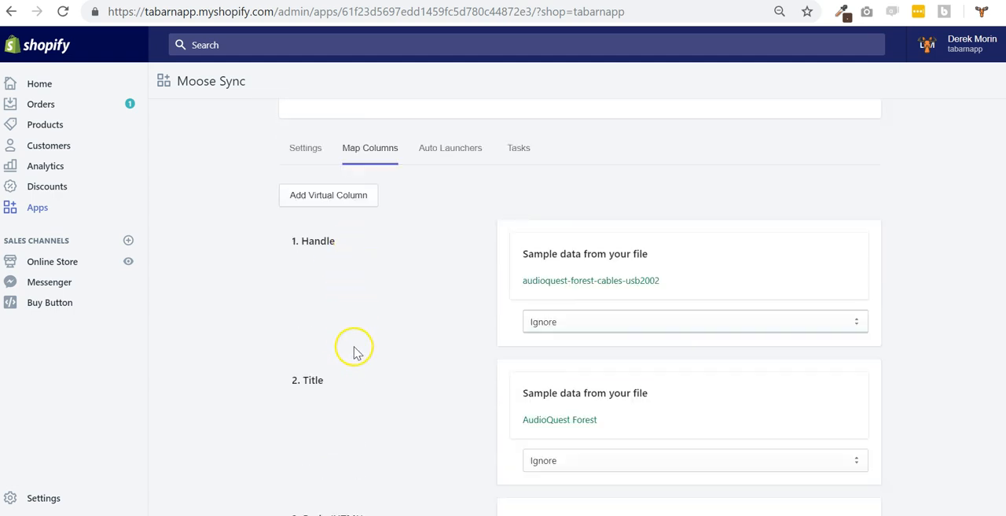
left_click(592, 321)
scroll(633, 239, "down", 3)
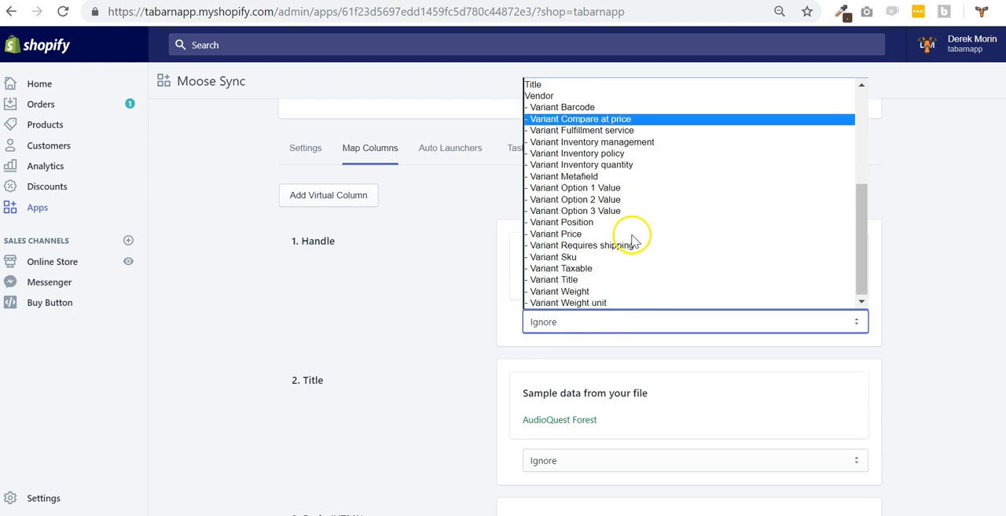
left_click(417, 300)
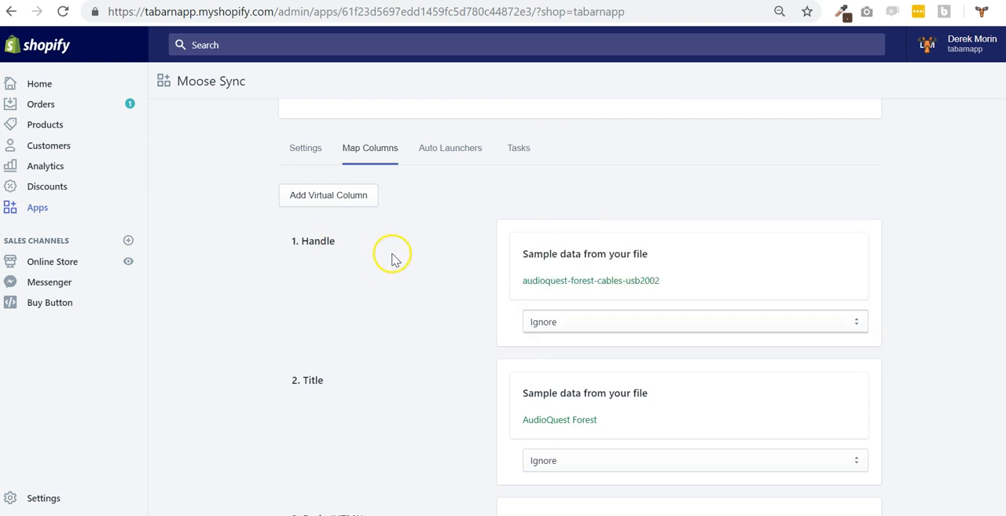
scroll(410, 273, "down", 2)
scroll(409, 273, "up", 2)
scroll(580, 307, "down", 20)
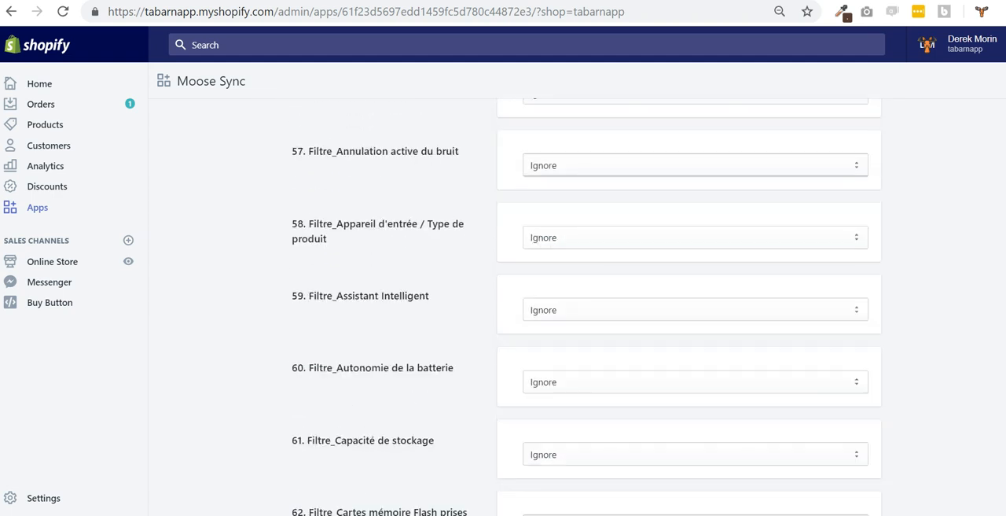
scroll(580, 307, "down", 20)
scroll(580, 307, "up", 20)
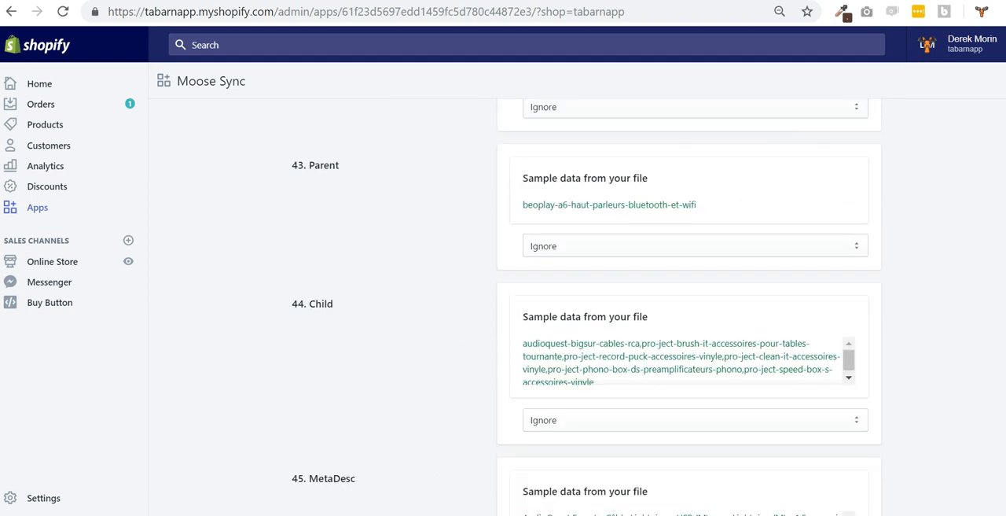
scroll(994, 142, "down", 4)
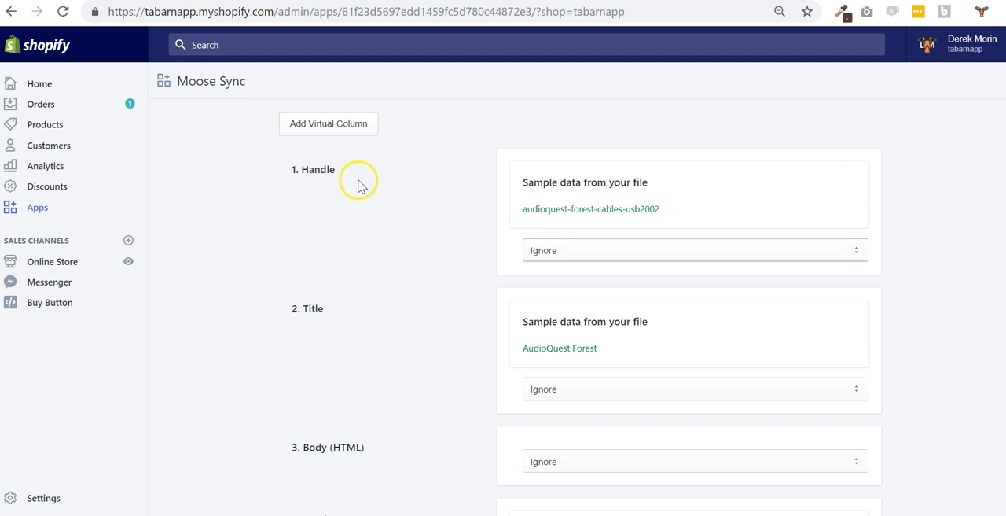
scroll(376, 234, "up", 1)
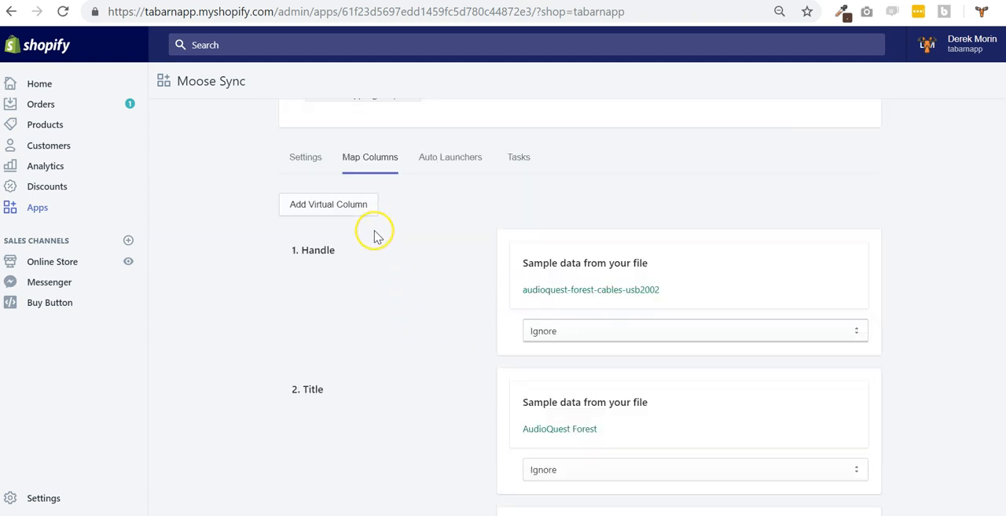
scroll(376, 240, "down", 1)
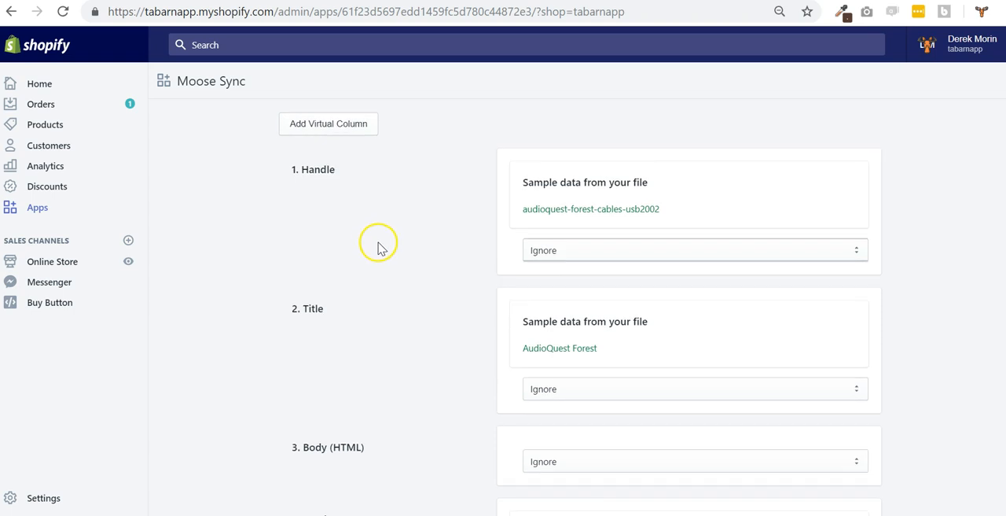
Review the sample data of column 1, Handle, and map the column to the Handle attribute
left_click(542, 251)
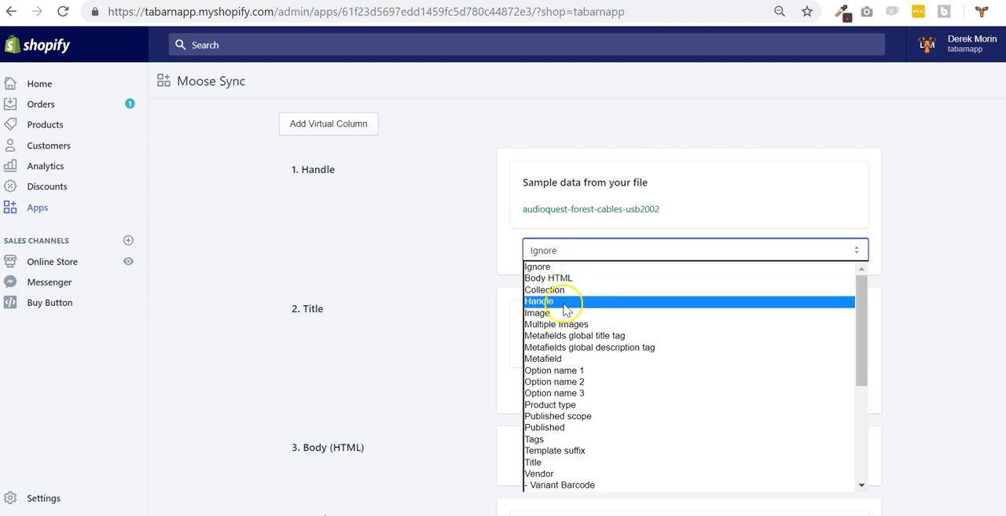
scroll(589, 346, "down", 5)
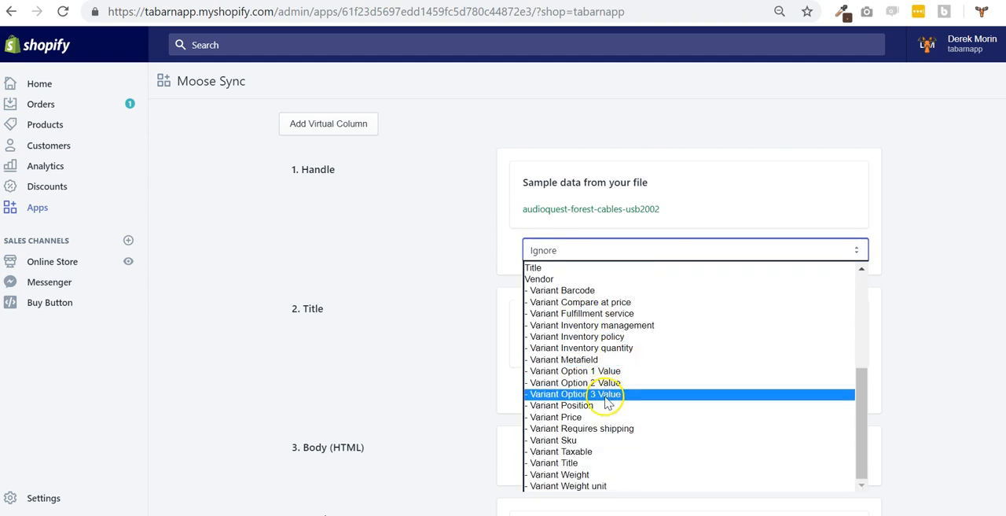
left_click(674, 212)
left_click_drag(674, 211, 524, 209)
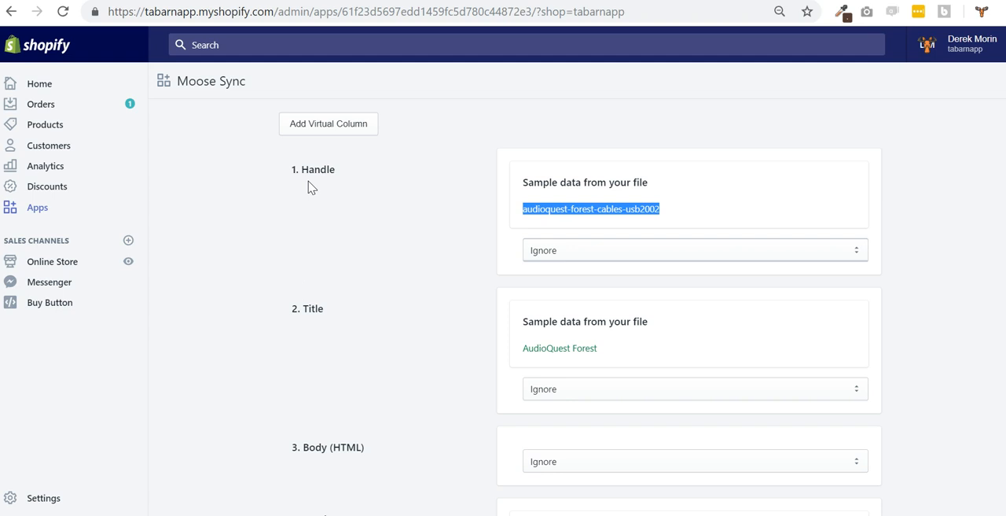
left_click(555, 250)
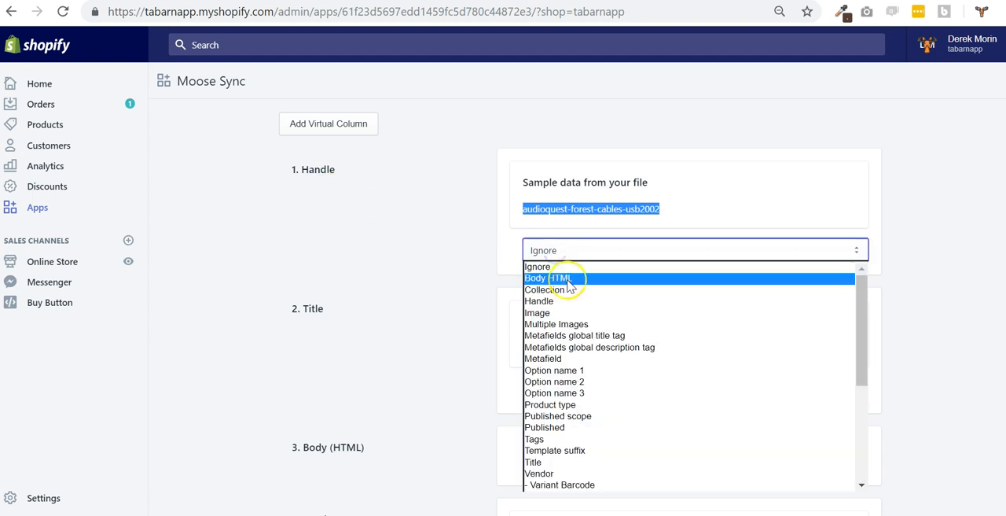
left_click(566, 303)
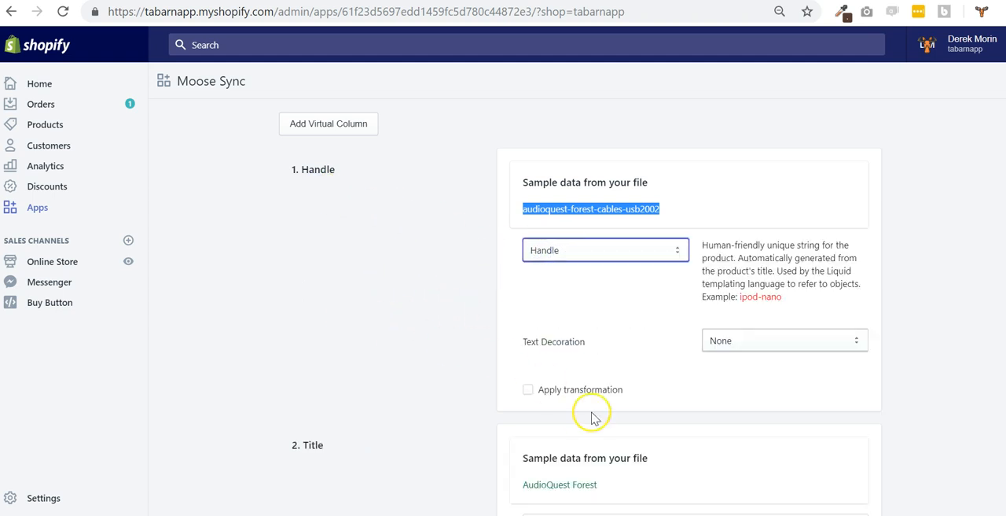
Map column 2, Title, to the Title product attribute
scroll(586, 413, "down", 2)
left_click(587, 365)
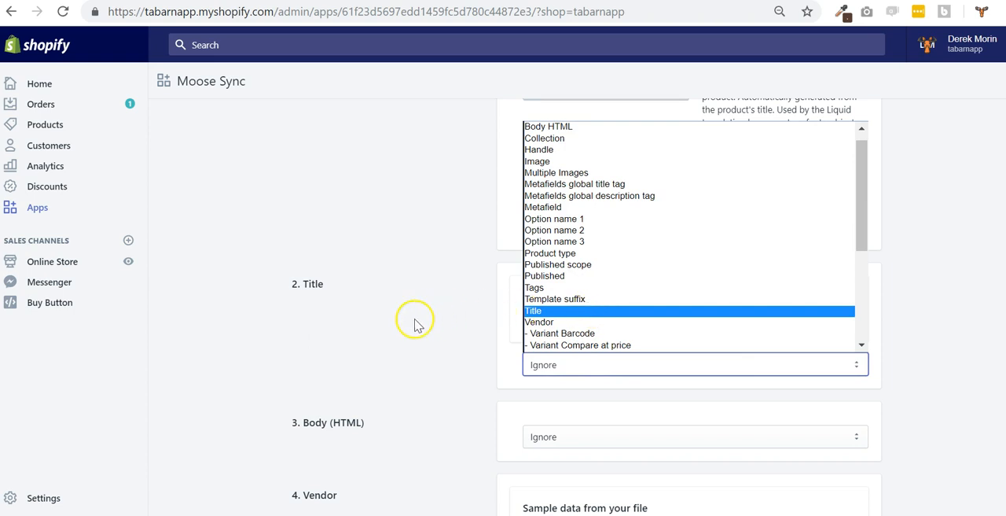
key("Return")
scroll(506, 341, "down", 3)
scroll(506, 341, "up", 1)
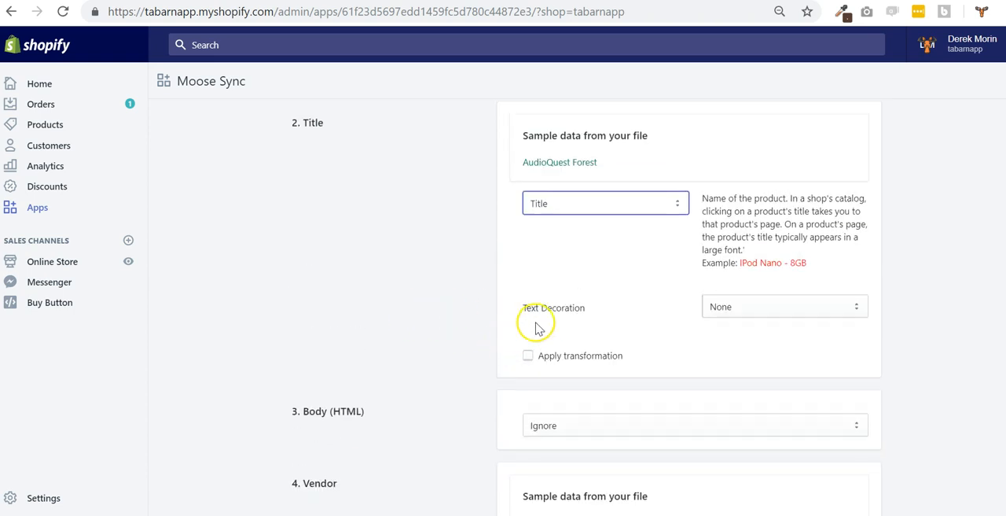
scroll(543, 332, "up", 1)
scroll(566, 346, "down", 1)
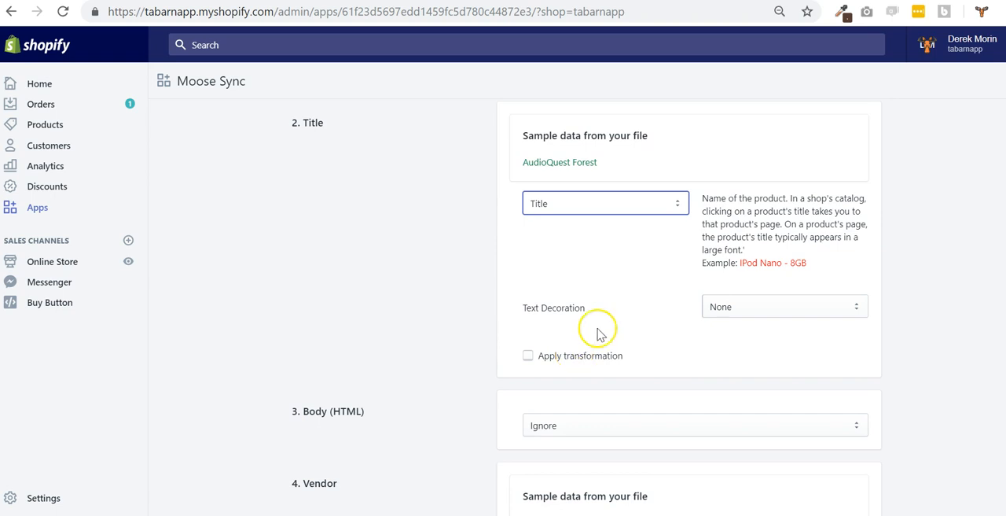
Check the available text decoration options for the Title column without choosing a different one
left_click(751, 307)
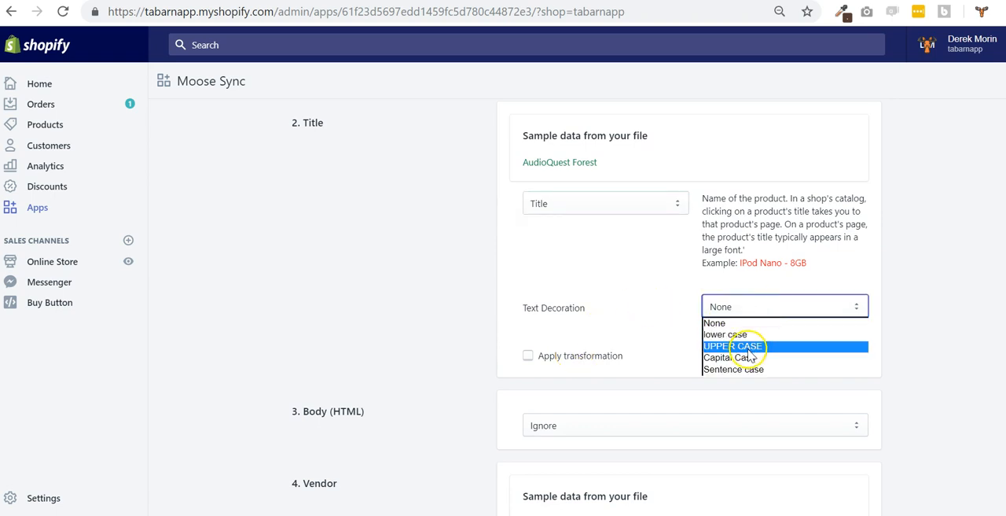
left_click(921, 331)
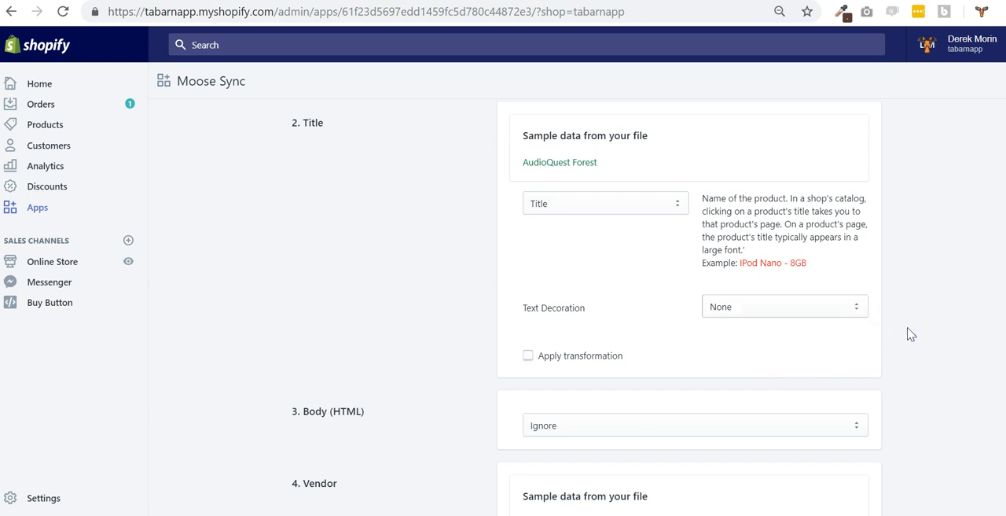
scroll(917, 334, "down", 1)
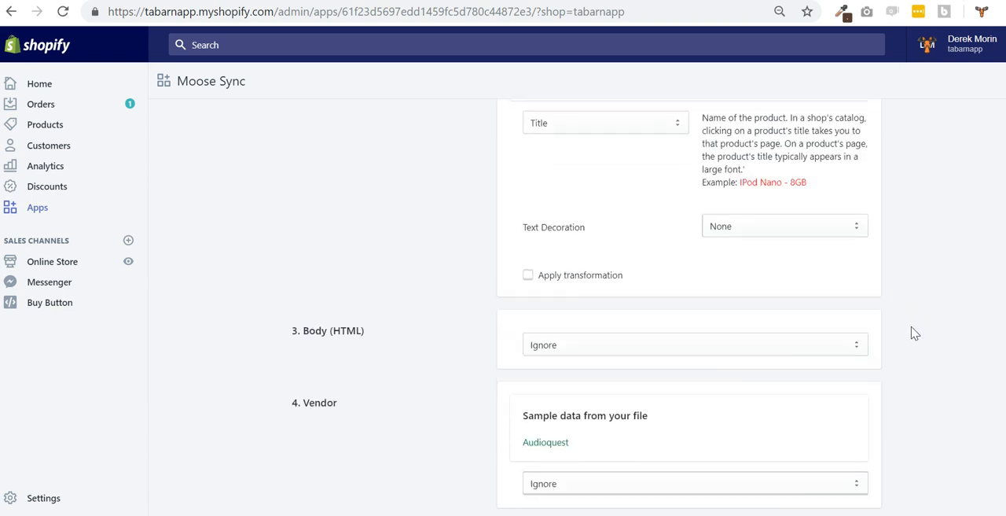
Add a virtual column after the last CSV column in the mapping and name it Composed title
scroll(754, 310, "down", 1)
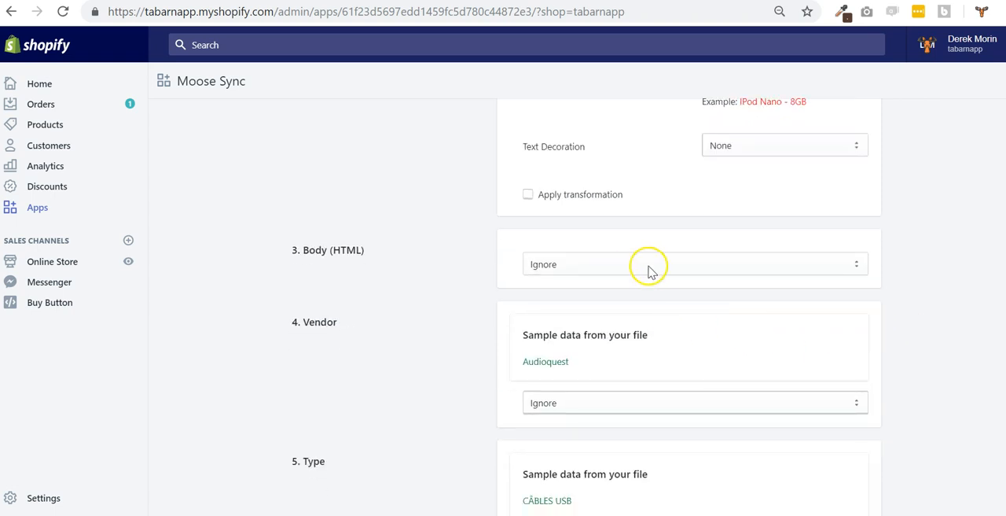
scroll(652, 330, "down", 4)
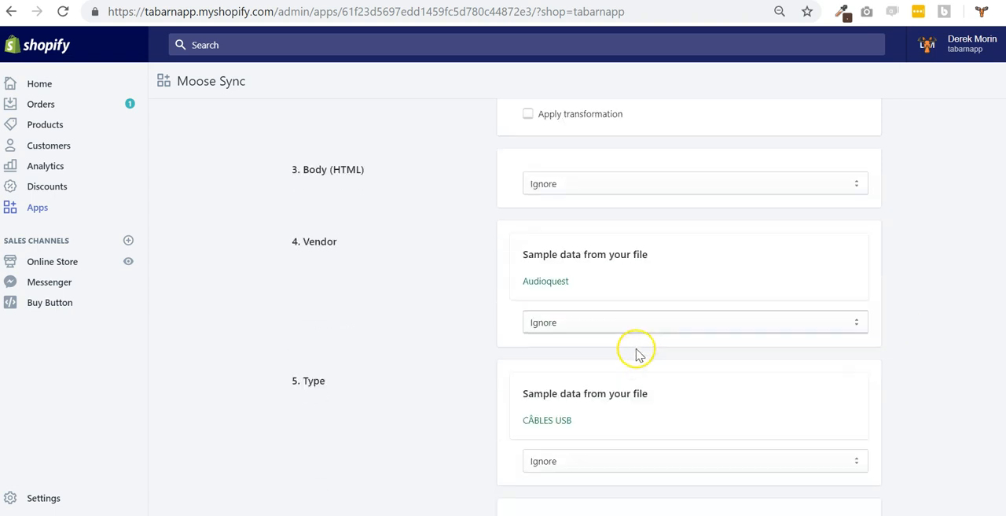
scroll(438, 352, "down", 3)
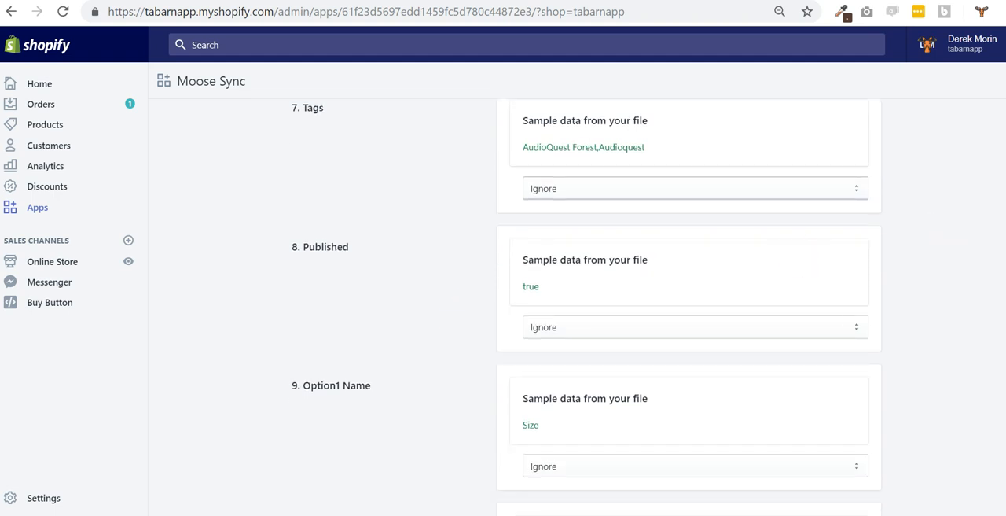
scroll(577, 307, "down", 20)
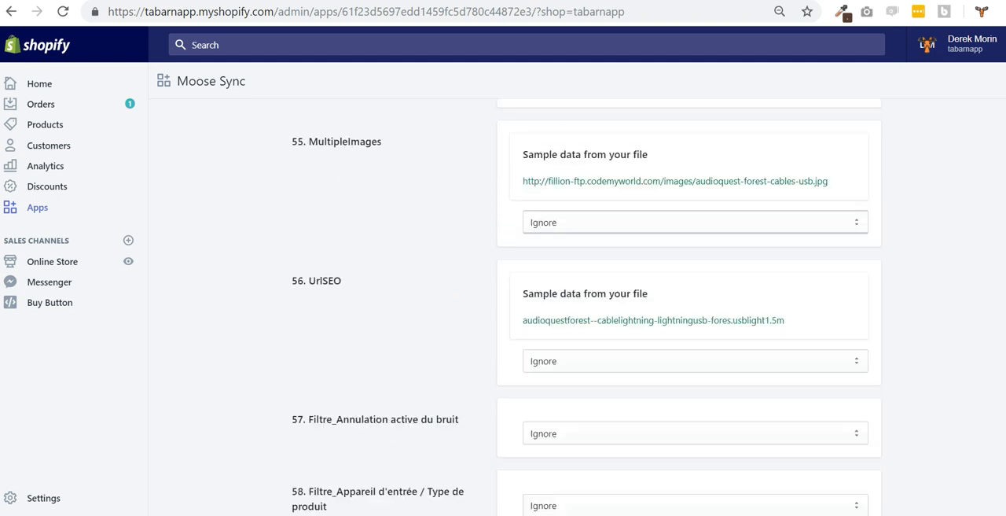
scroll(586, 306, "down", 20)
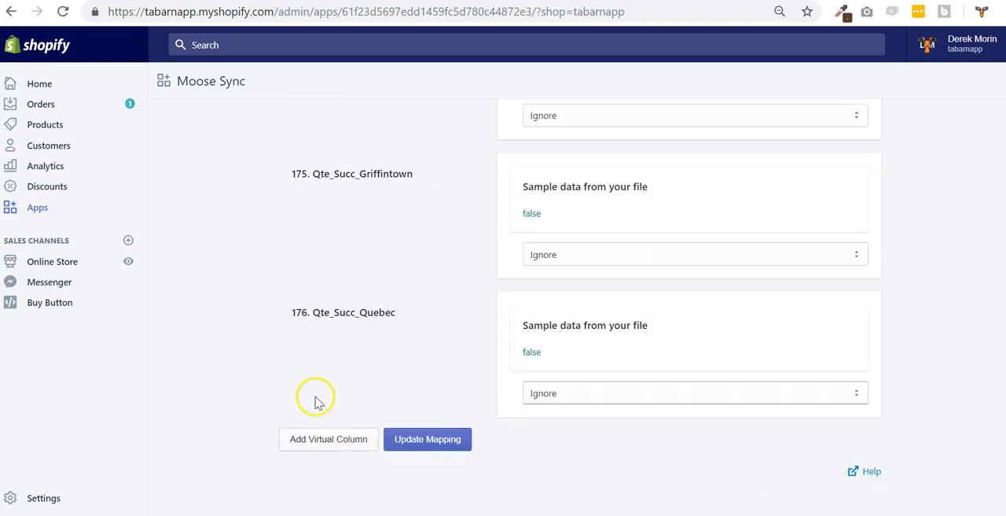
left_click(350, 438)
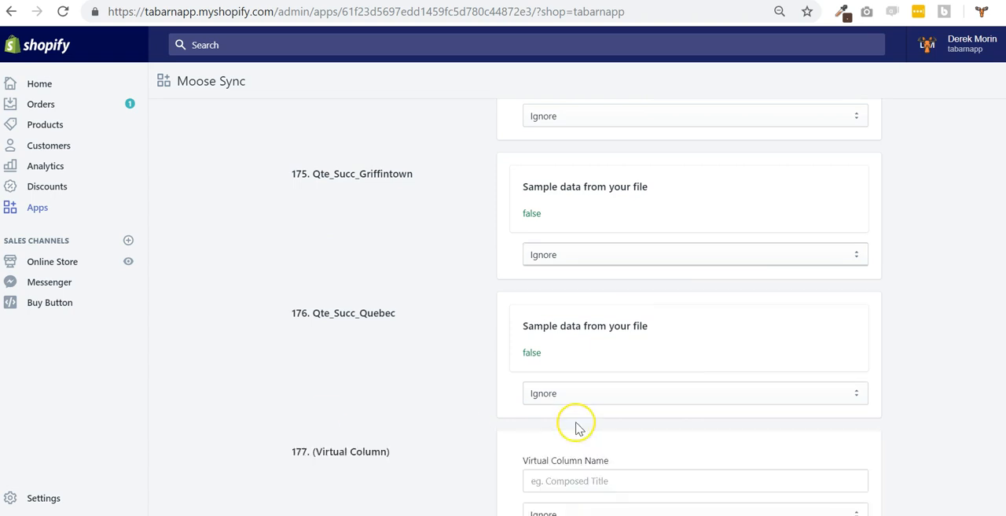
scroll(576, 430, "down", 4)
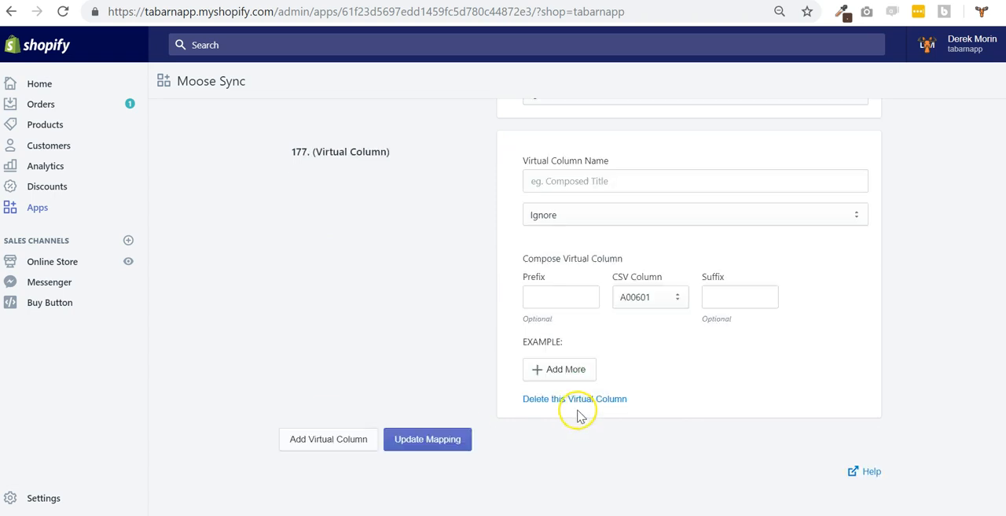
left_click(551, 181)
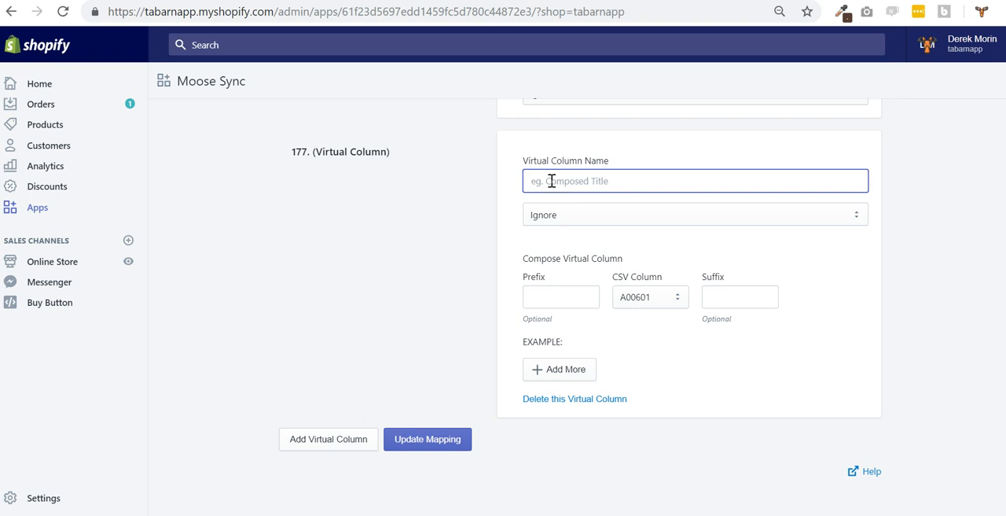
type("Composed title")
Map the Composed title virtual column to the Title product attribute
left_click(579, 214)
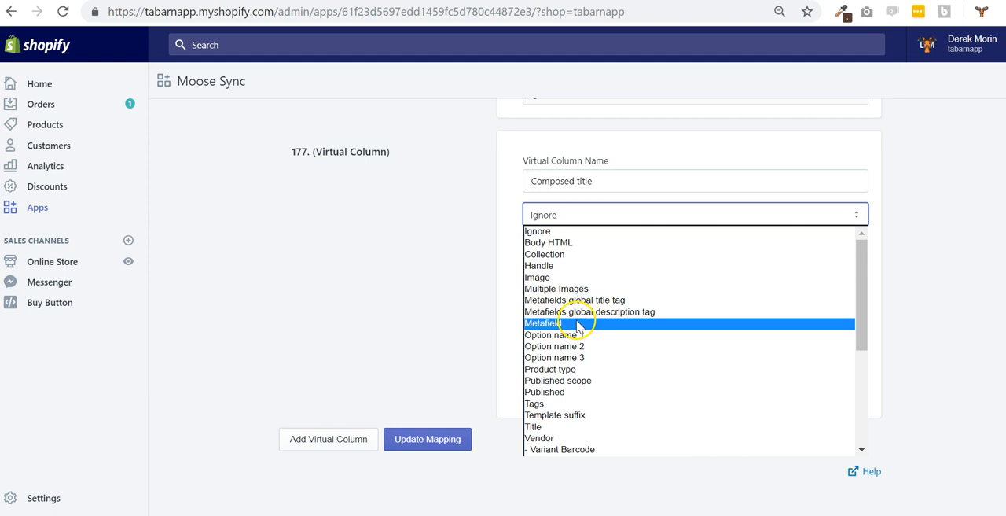
scroll(579, 317, "down", 3)
scroll(577, 318, "up", 3)
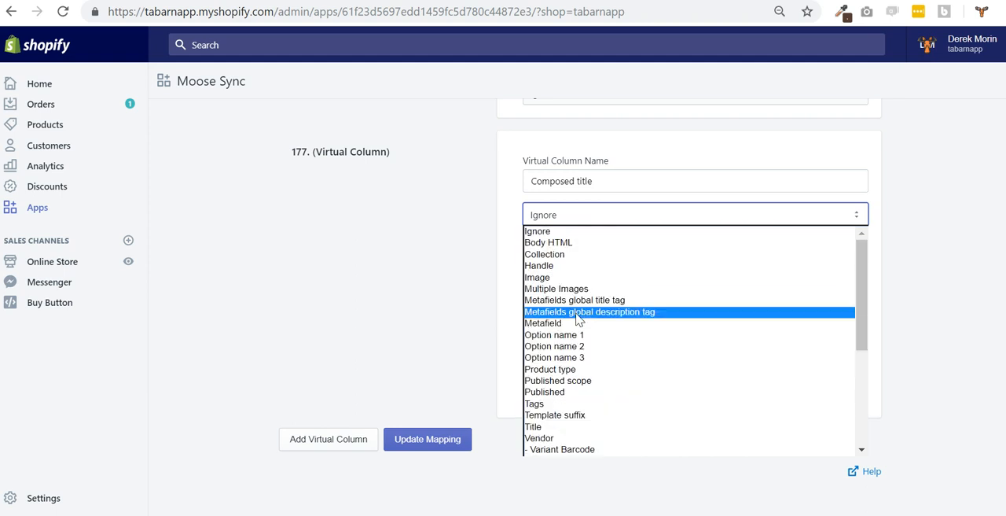
left_click(566, 428)
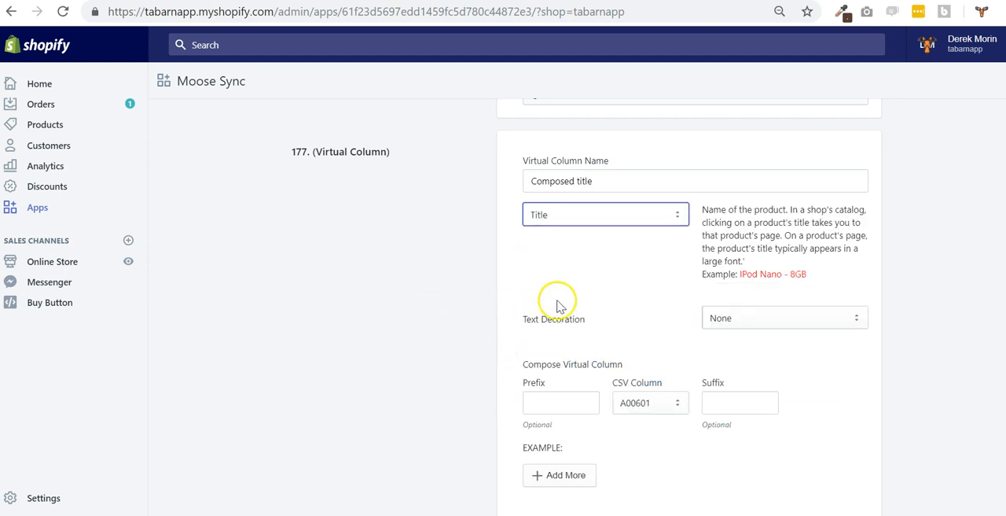
Set the first part of the composed virtual column to the Title CSV column, leaving its prefix empty
scroll(557, 298, "down", 1)
left_click(566, 322)
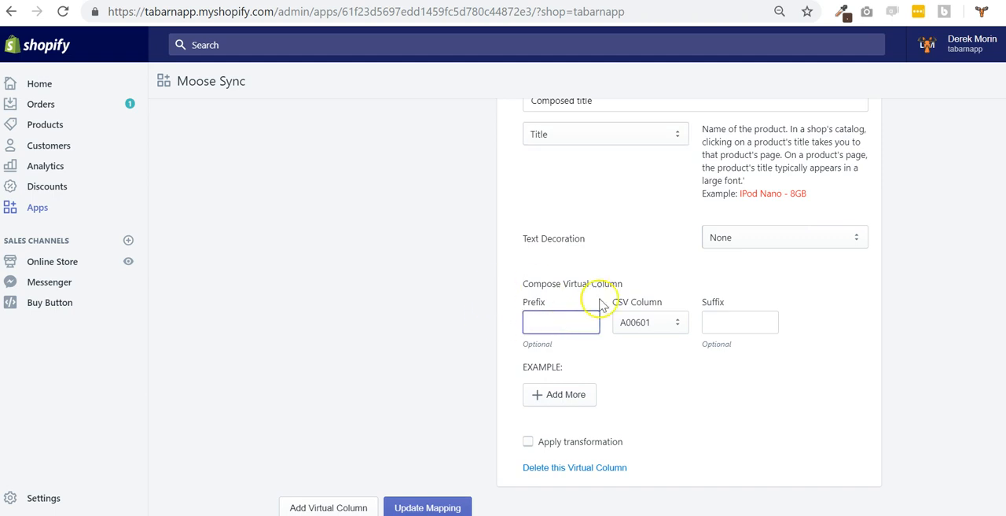
left_click(642, 330)
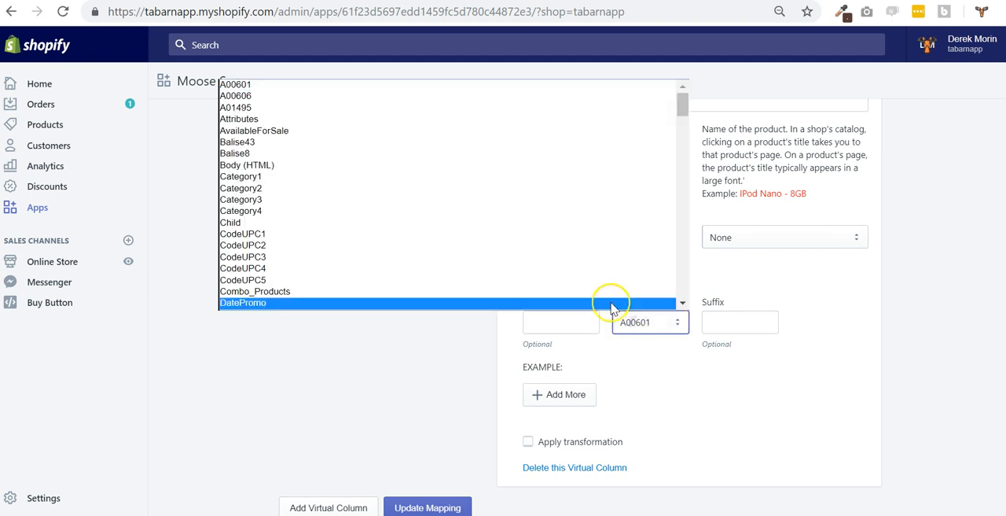
scroll(535, 267, "down", 15)
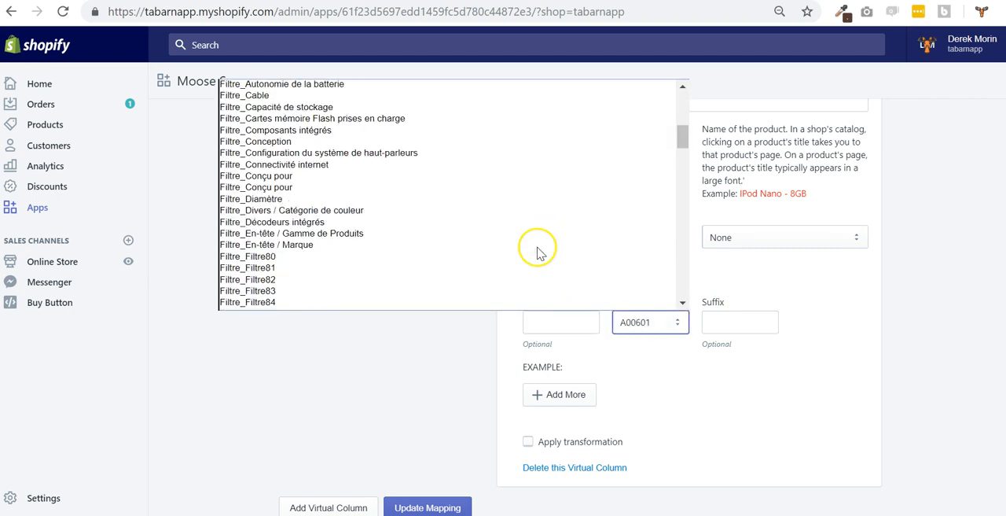
scroll(521, 263, "down", 15)
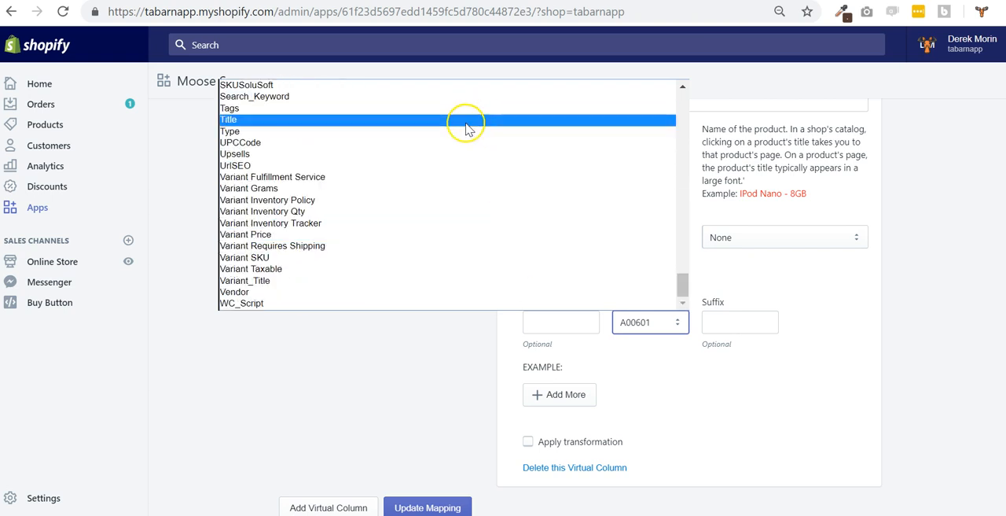
left_click(465, 120)
Add a second part to the virtual column with the prefix "-" and the CSV column Type
left_click(553, 400)
left_click(563, 380)
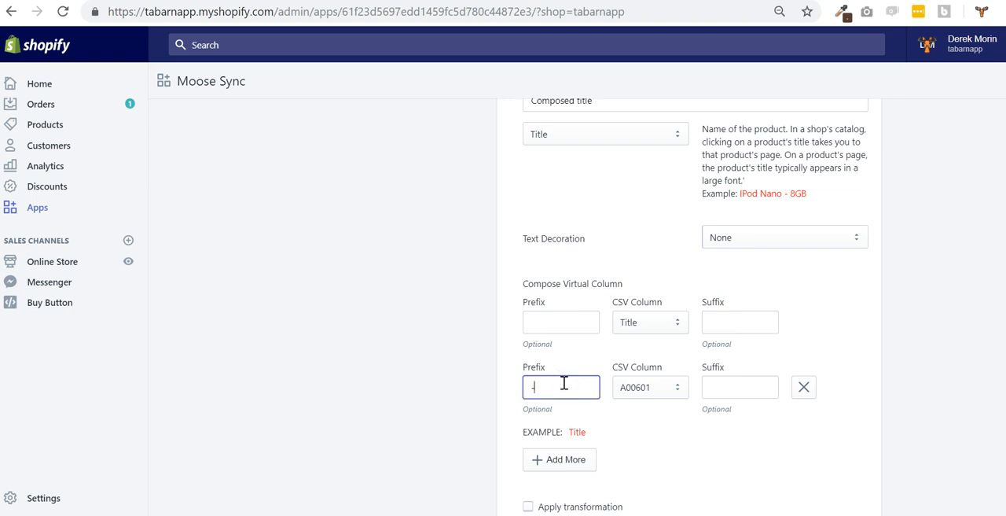
left_click(645, 387)
scroll(481, 310, "down", 3)
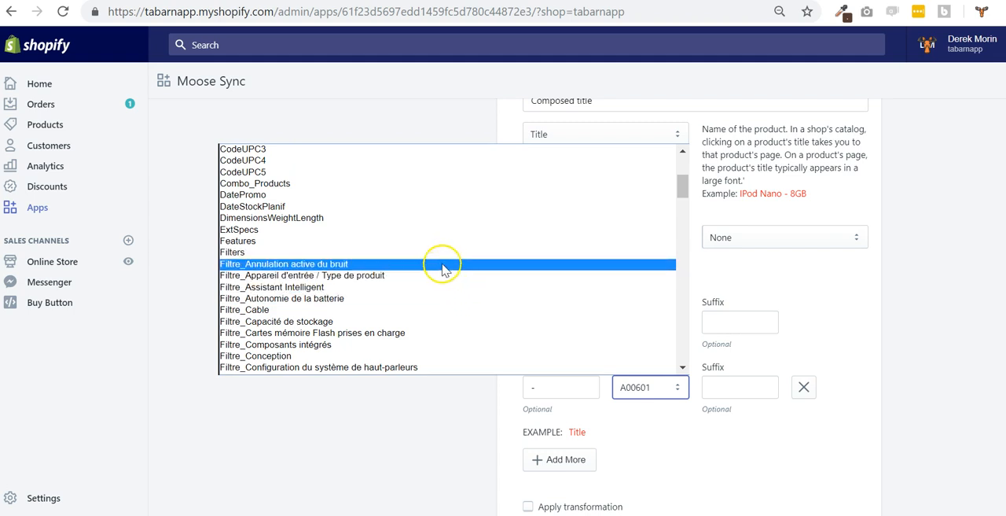
scroll(444, 267, "down", 8)
scroll(442, 285, "down", 15)
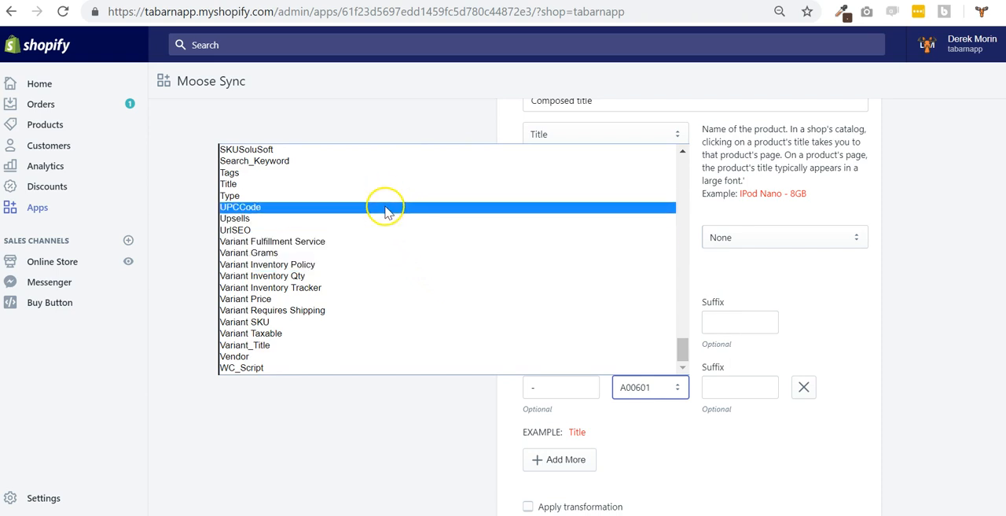
left_click(387, 196)
Add a third part to the virtual column using the CSV column SKUSoluSoft with the prefix "-"
left_click(551, 462)
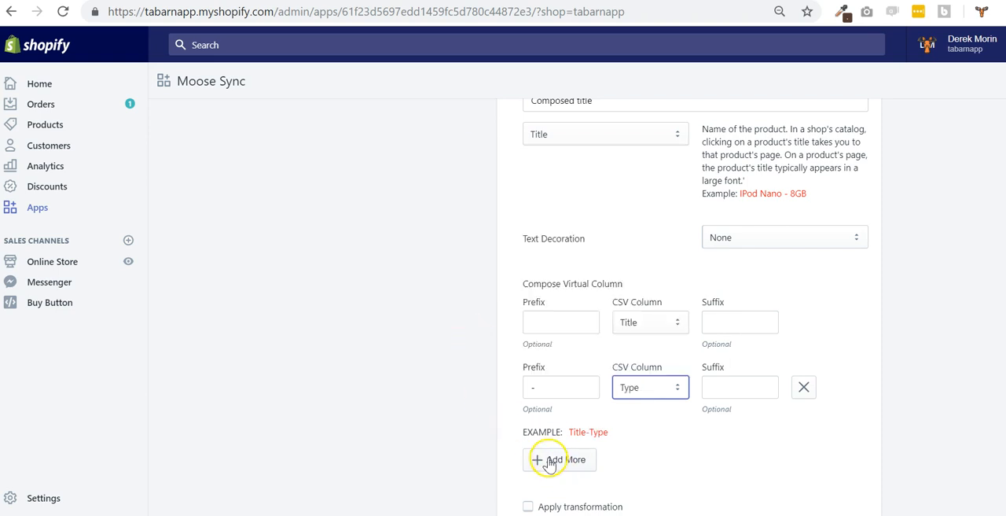
scroll(657, 420, "down", 1)
left_click(640, 373)
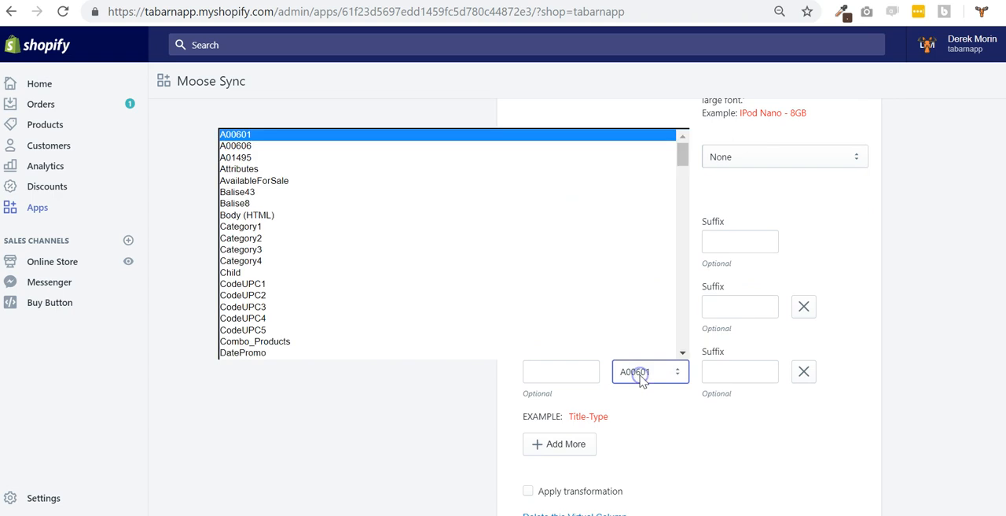
scroll(541, 287, "down", 10)
scroll(537, 308, "down", 15)
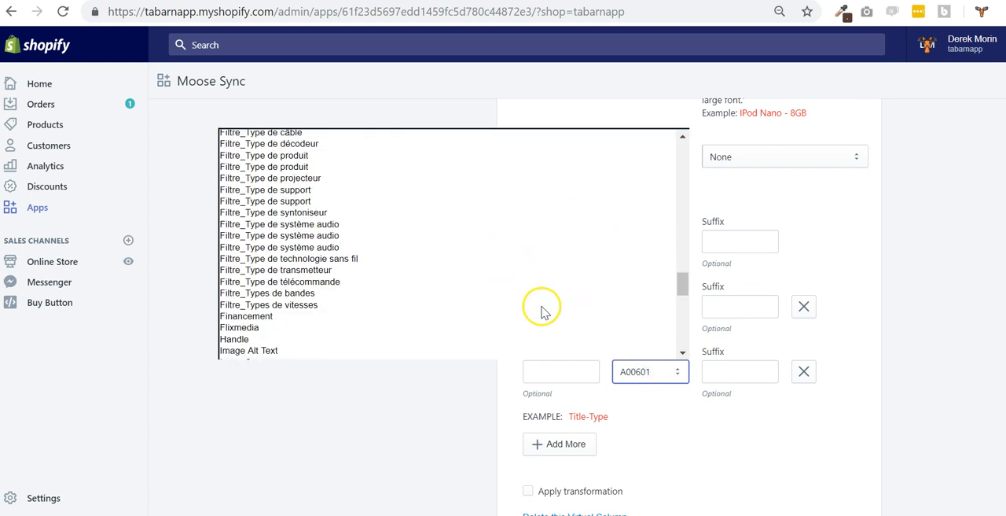
scroll(531, 313, "down", 5)
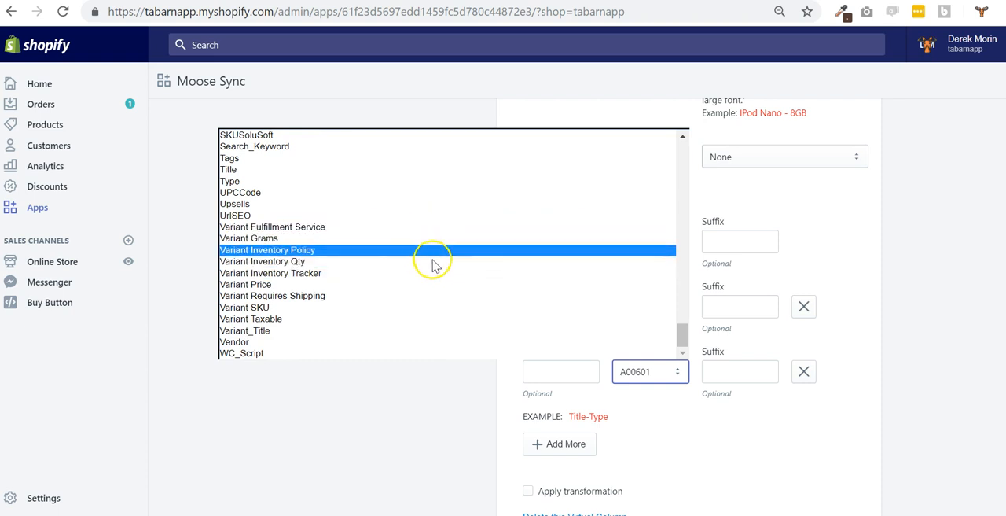
scroll(416, 224, "up", 3)
scroll(416, 222, "up", 1)
left_click(403, 298)
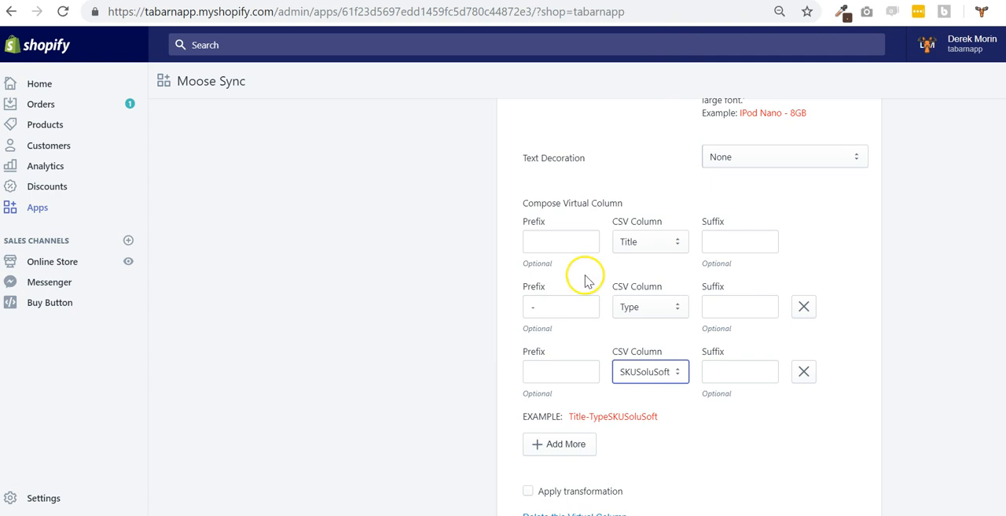
left_click(546, 373)
type("-")
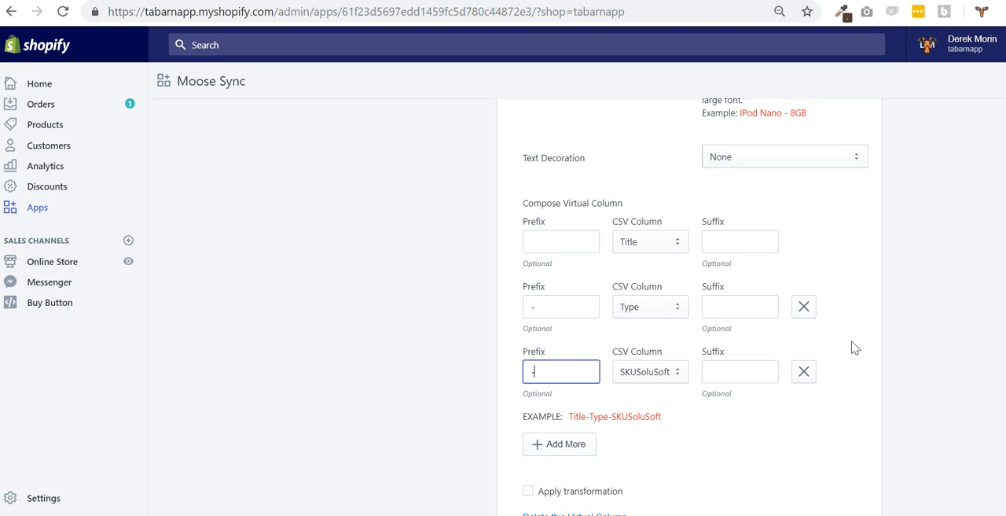
Review the Composed title column's attribute mapping, its component rows and the example output without changing them
scroll(868, 323, "up", 2)
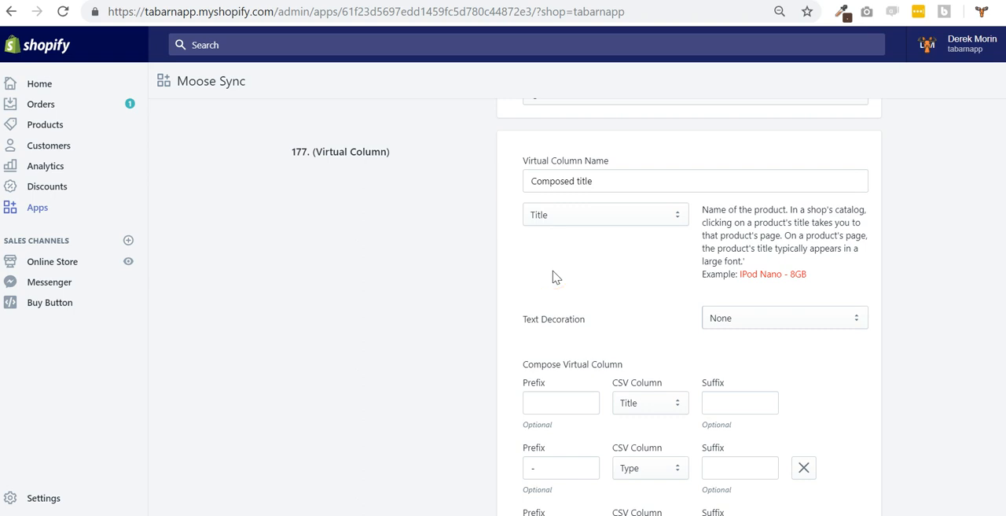
left_click(590, 214)
left_click(593, 217)
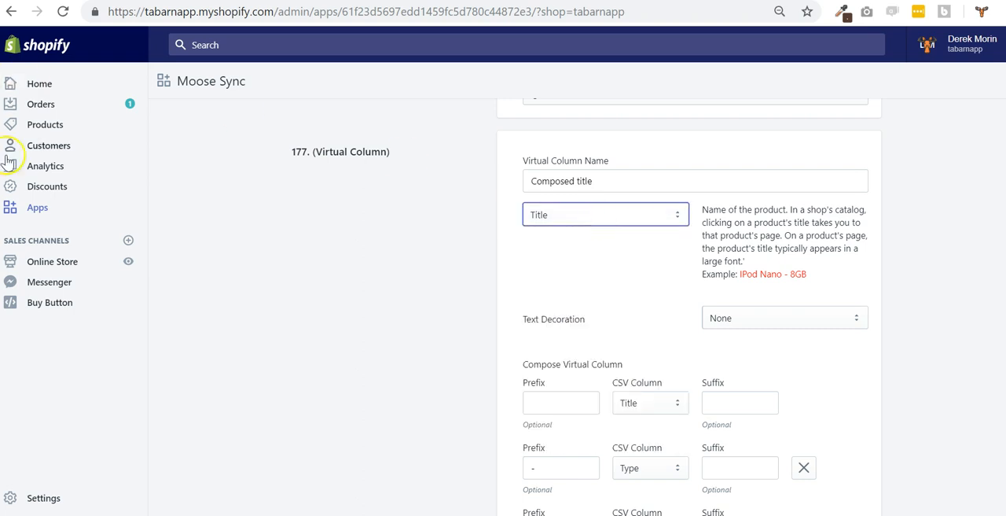
scroll(471, 279, "down", 2)
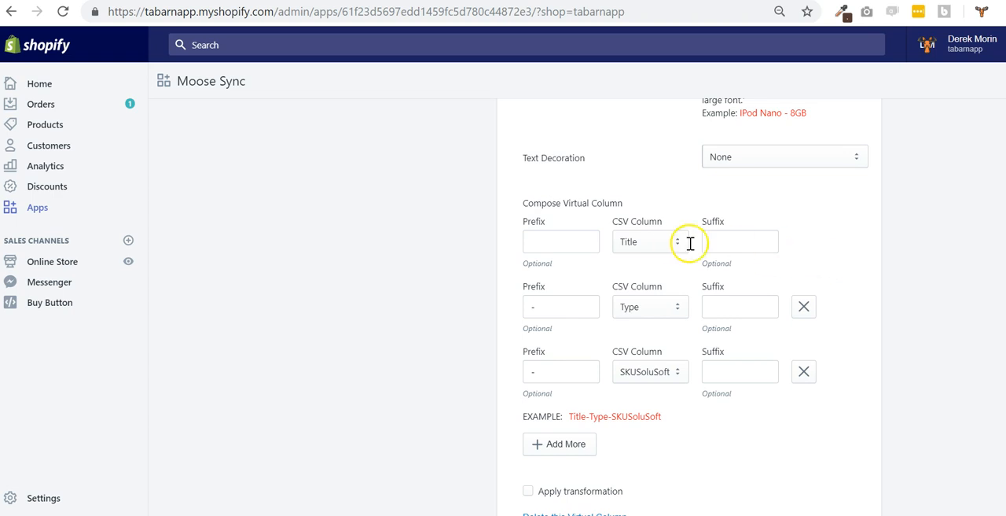
scroll(672, 285, "up", 2)
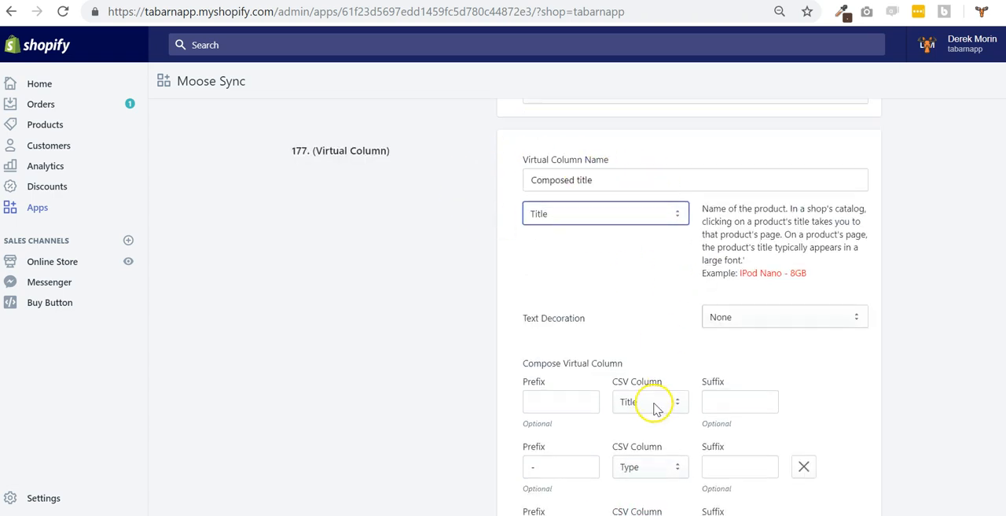
scroll(652, 403, "down", 1)
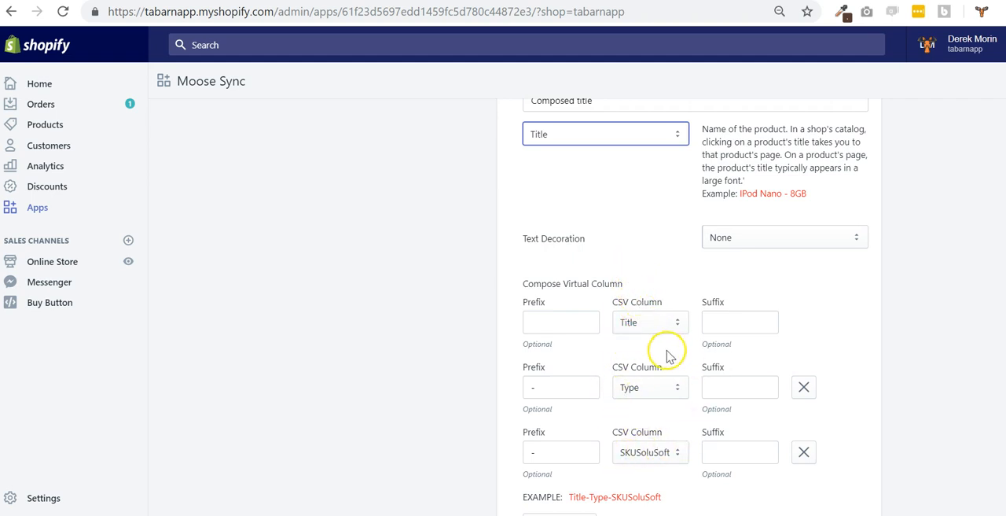
scroll(668, 357, "down", 1)
scroll(751, 345, "down", 1)
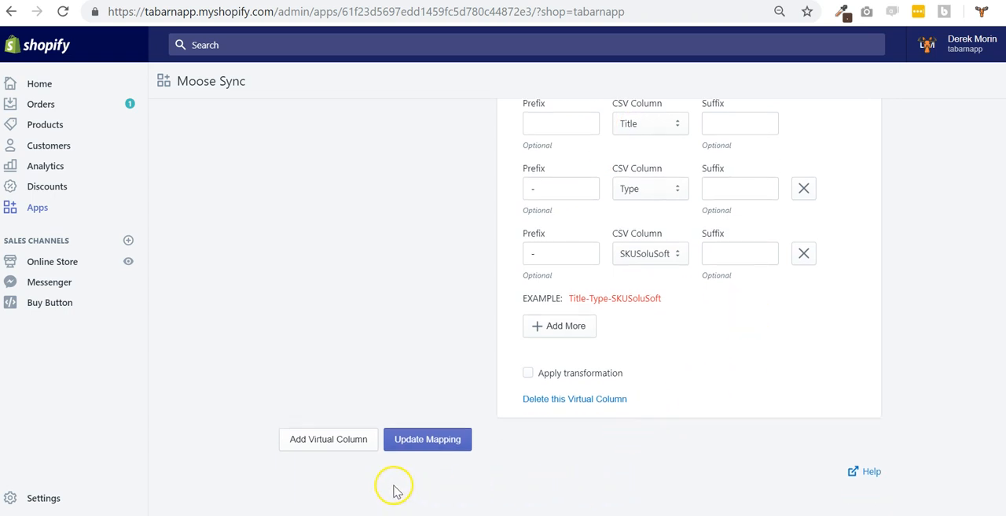
Search the mapping page for "option1" to locate the Option1 columns
scroll(528, 377, "up", 20)
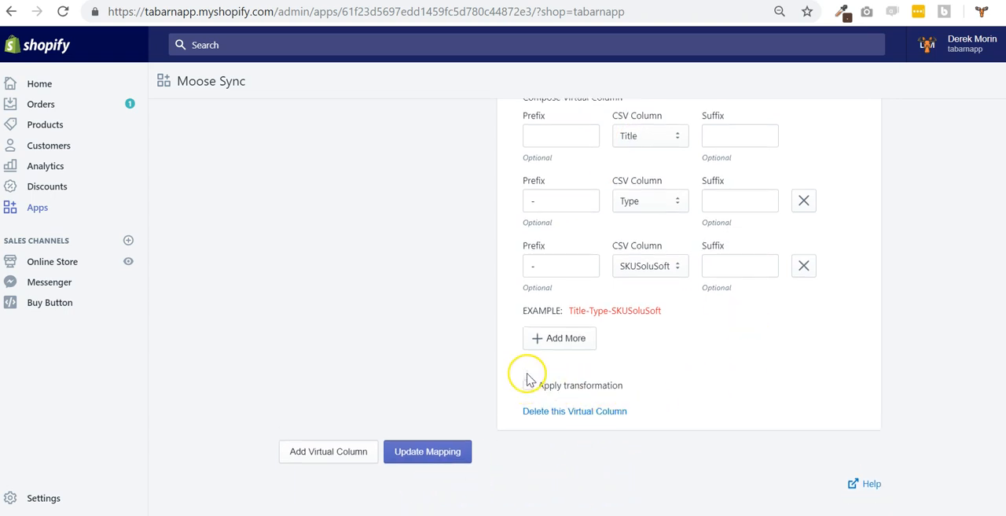
scroll(629, 393, "up", 15)
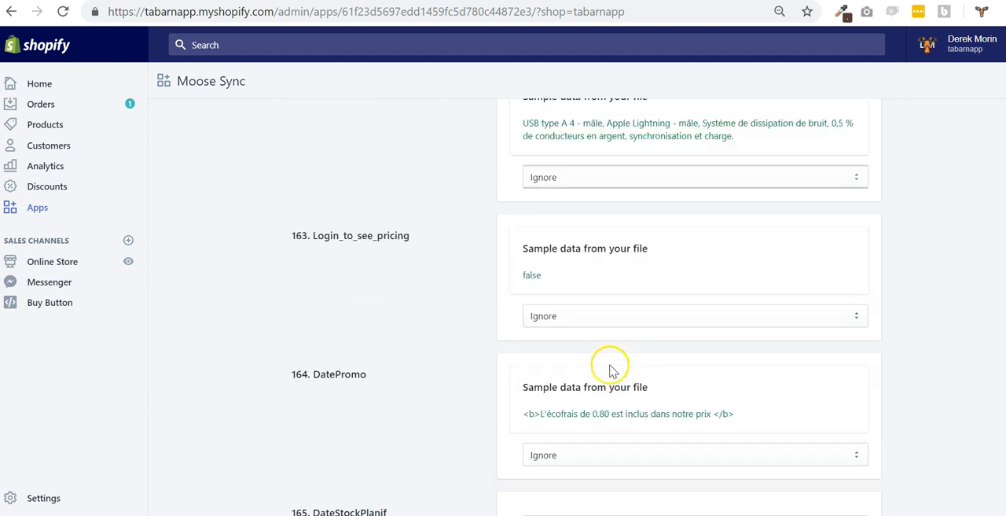
scroll(572, 355, "up", 5)
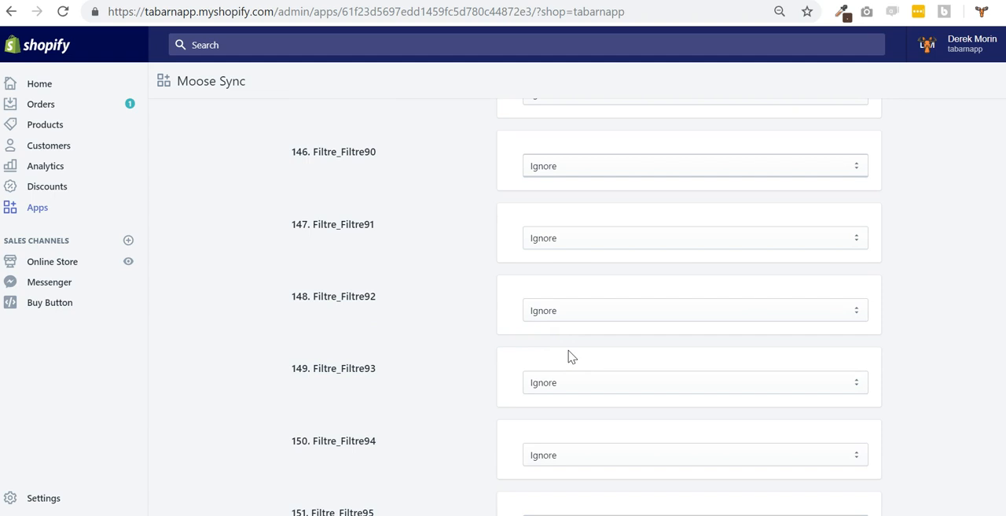
key("ctrl+f")
type("option")
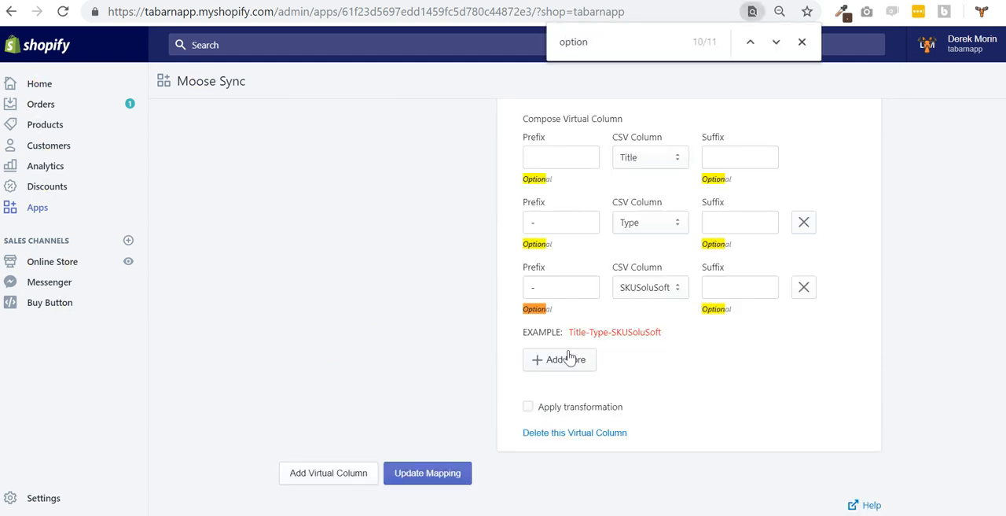
type("1")
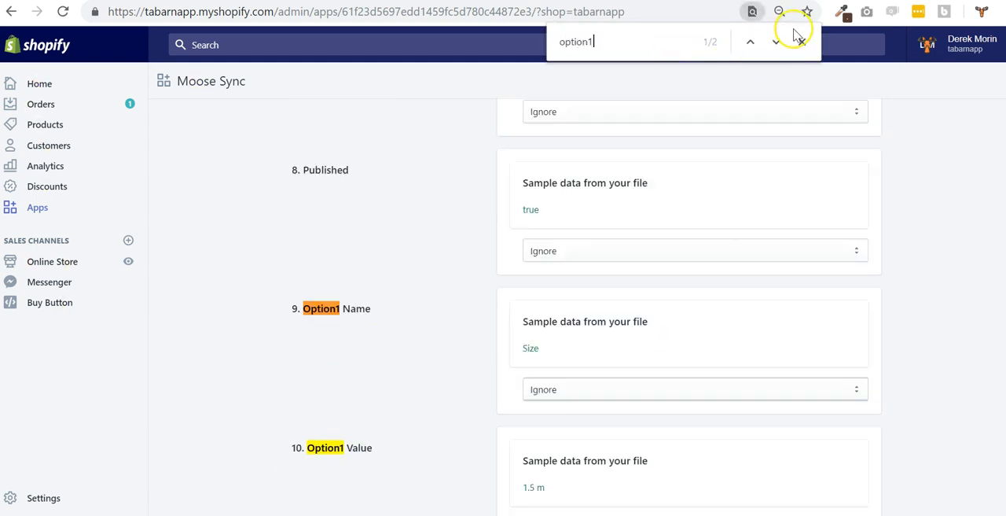
Map the Option1 Name column to the Option name 1 attribute
left_click(542, 351)
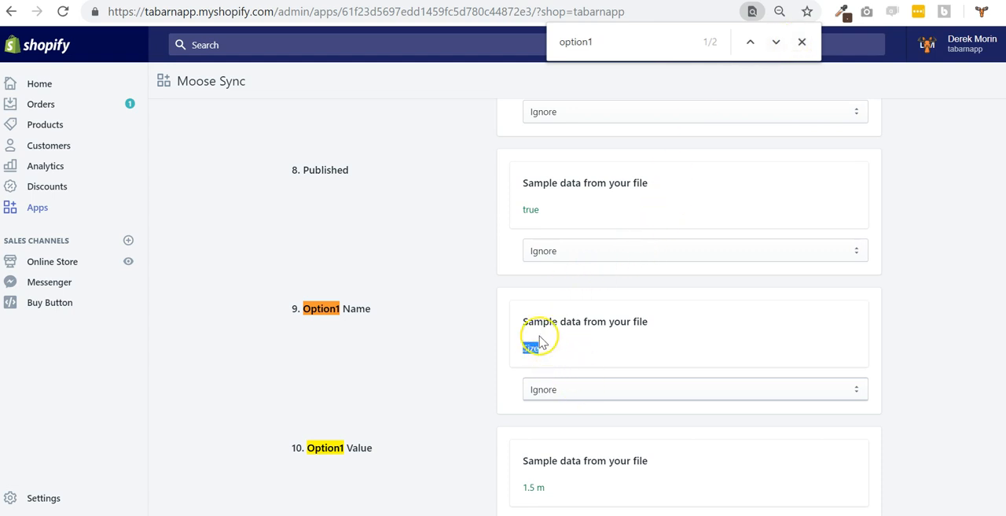
left_click(586, 393)
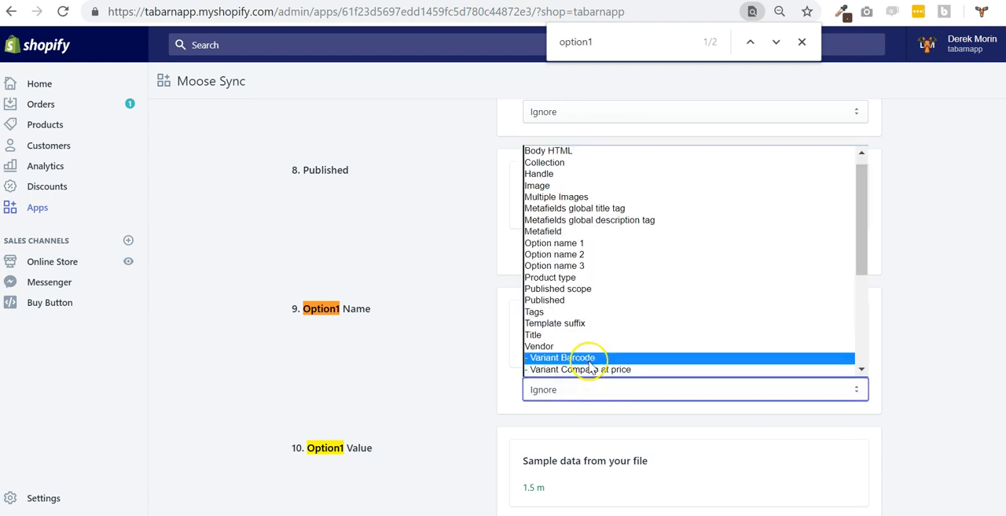
left_click(590, 245)
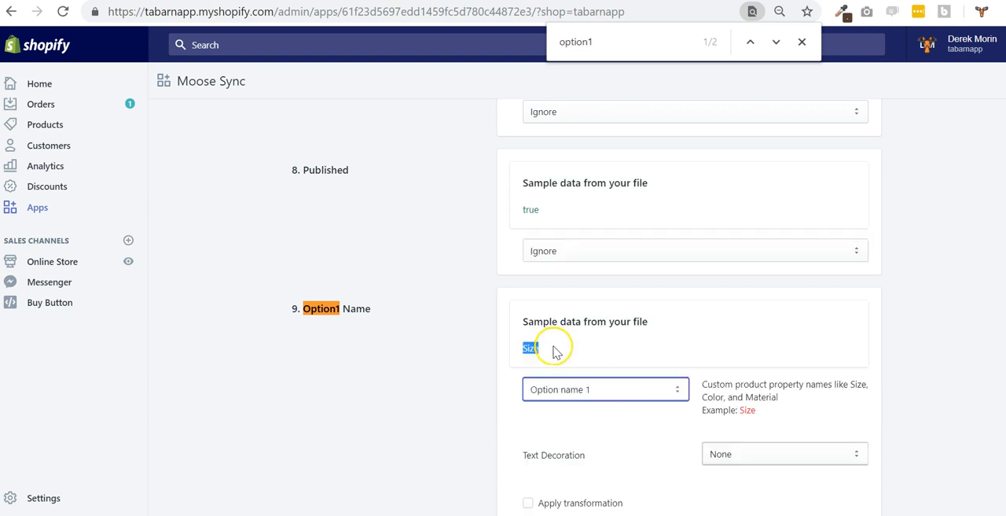
Apply a transformation to the Option1 Name column that turns the CSV value Size into Grandeur
scroll(566, 420, "down", 1)
left_click(559, 427)
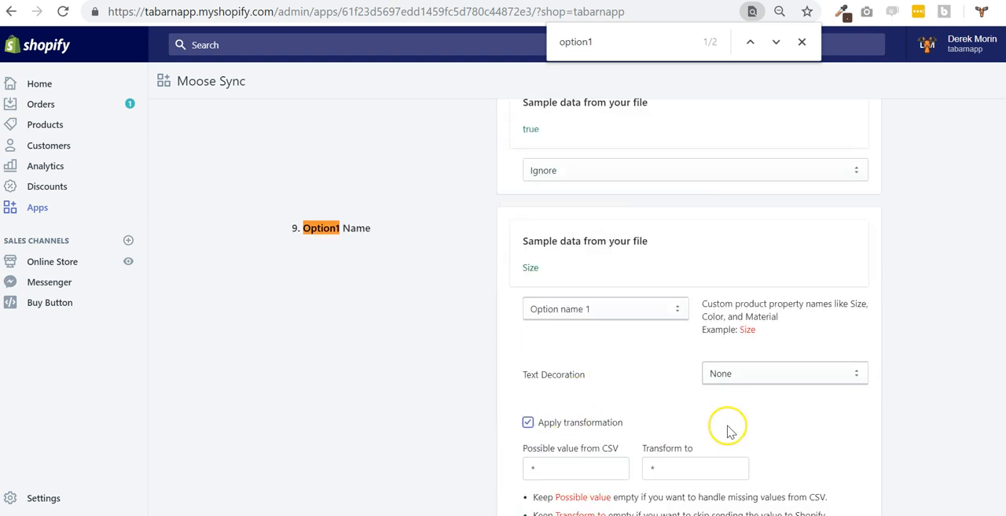
scroll(728, 429, "down", 2)
double_click(559, 310)
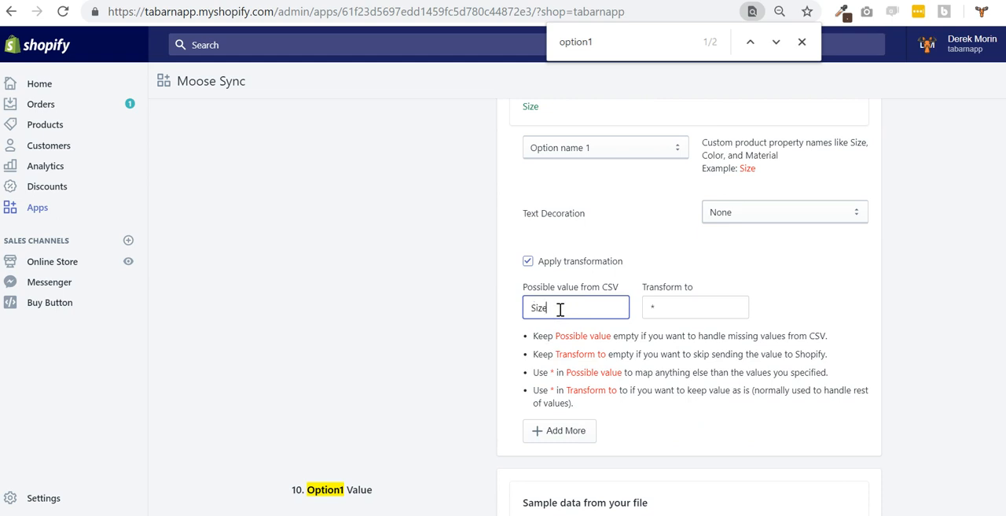
key("Tab")
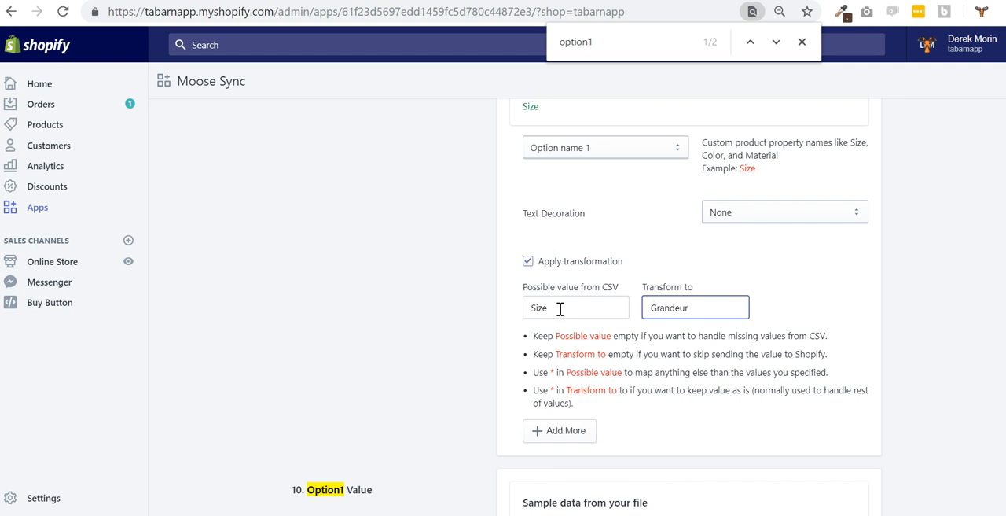
scroll(794, 280, "up", 1)
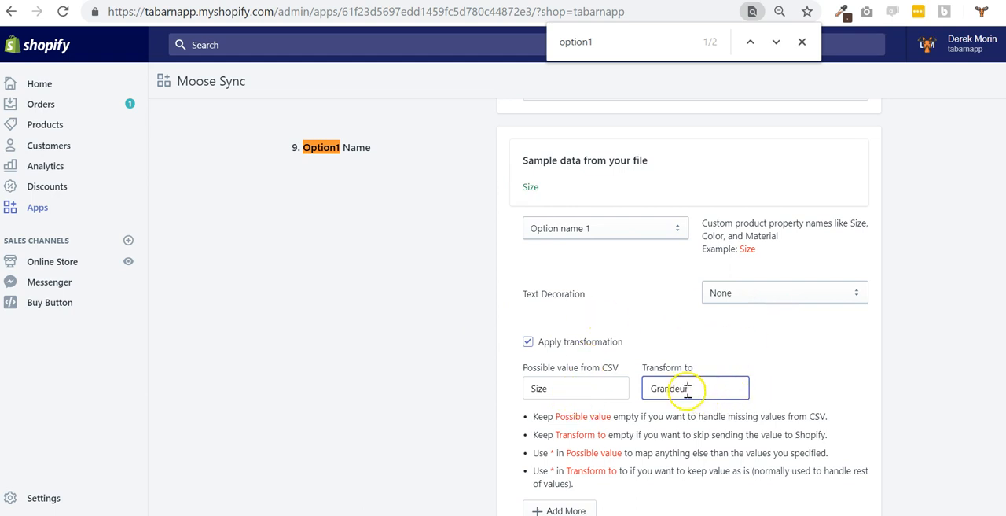
scroll(854, 393, "down", 2)
scroll(602, 458, "up", 2)
scroll(629, 272, "down", 1)
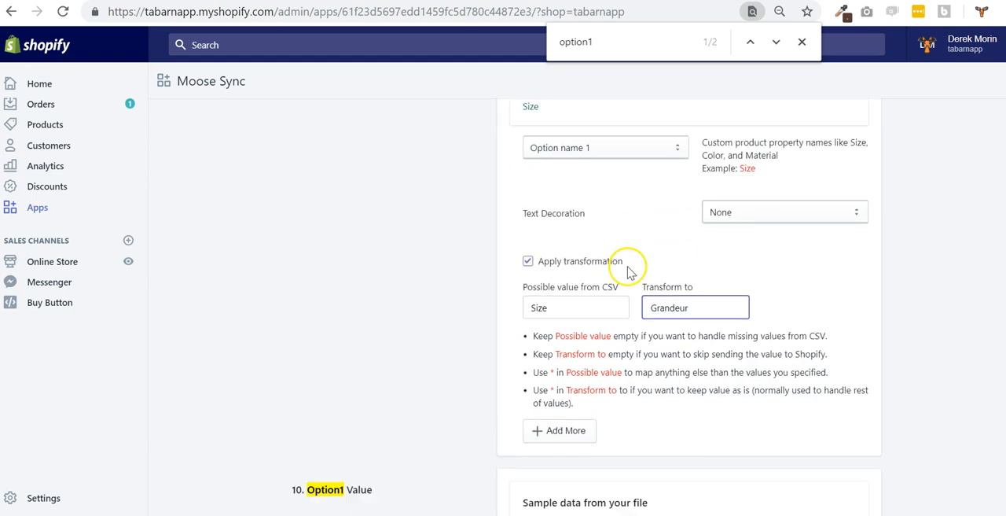
Add a second transformation to the Option1 Name column that turns the CSV value Color into Couleur
scroll(629, 271, "down", 2)
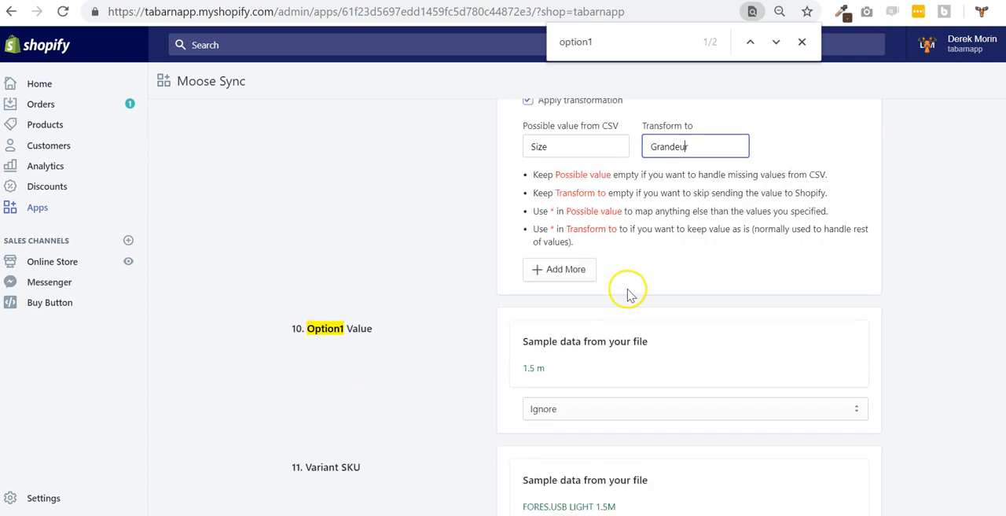
left_click_drag(557, 370, 518, 369)
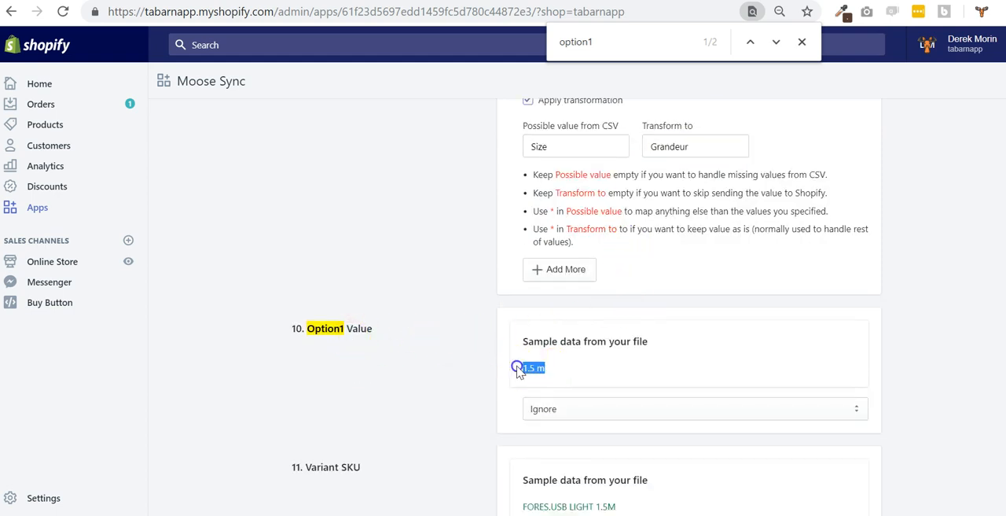
scroll(519, 371, "up", 1)
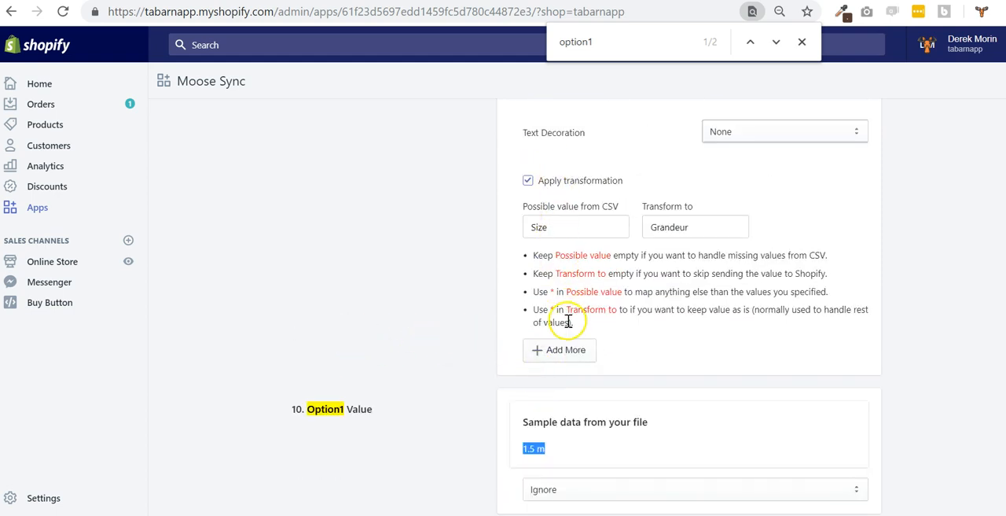
left_click(560, 349)
left_click(568, 270)
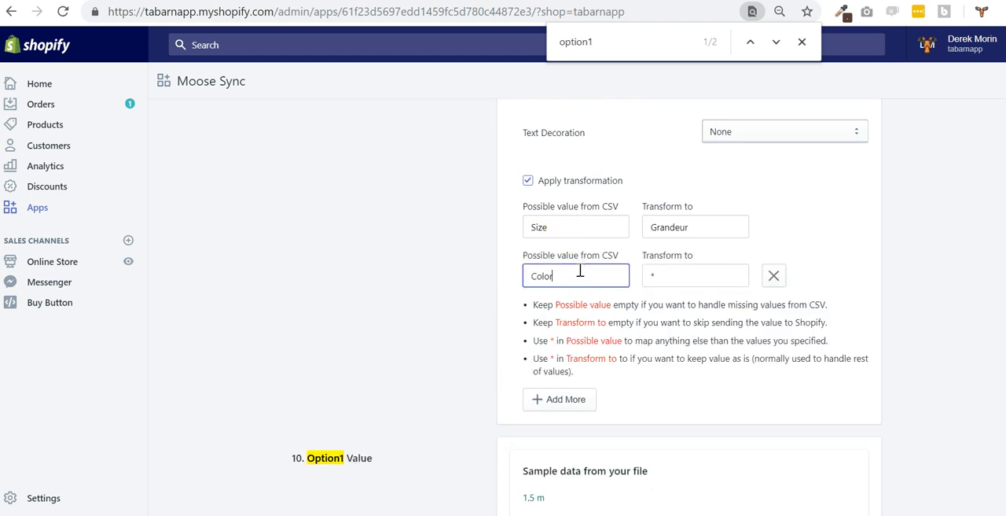
scroll(503, 248, "up", 1)
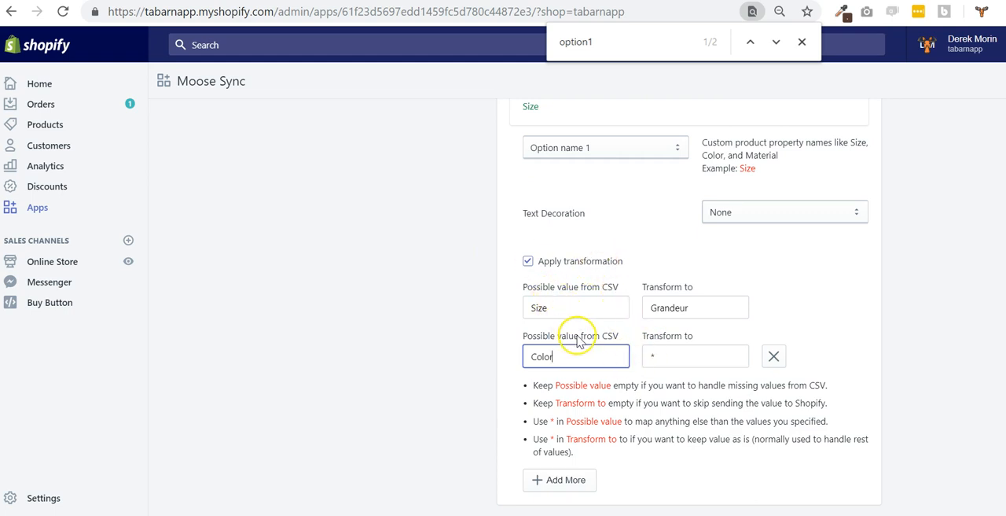
left_click(661, 359)
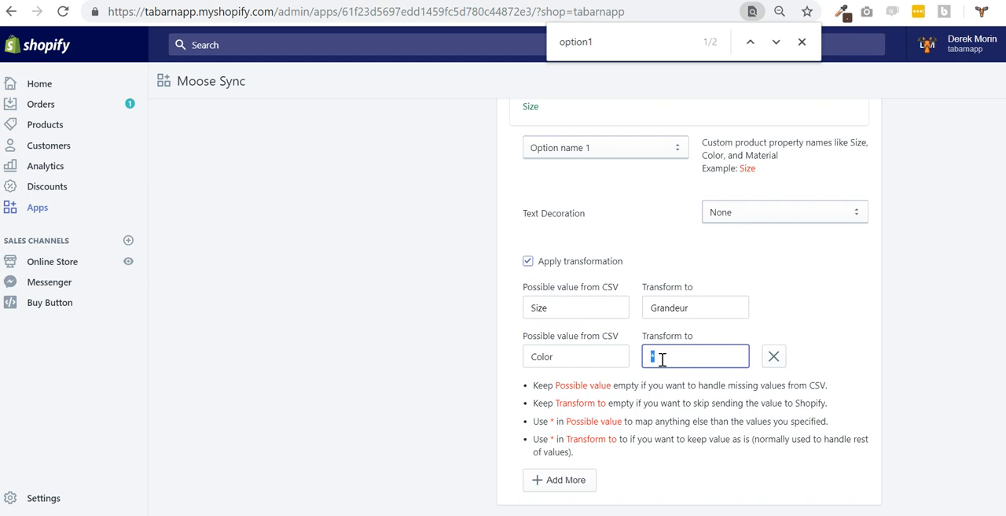
scroll(867, 314, "up", 2)
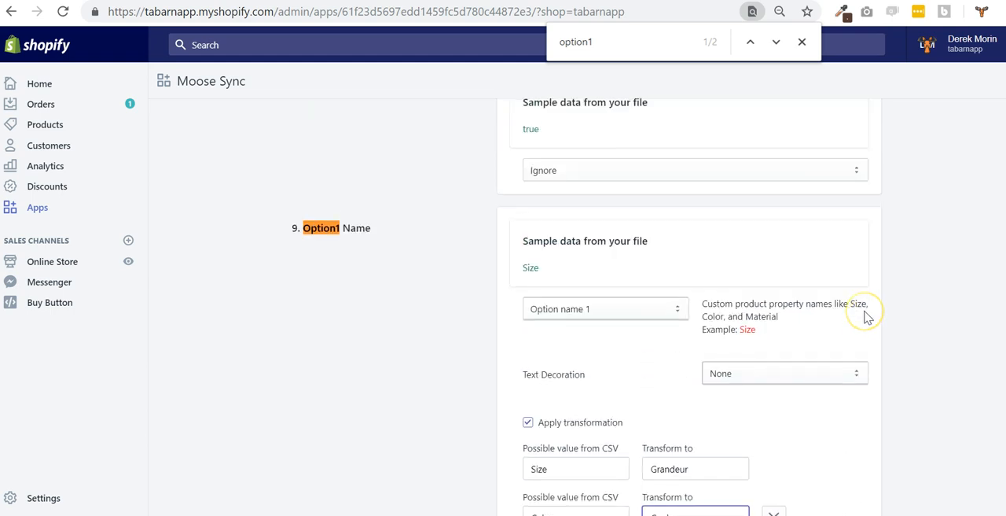
scroll(866, 313, "down", 1)
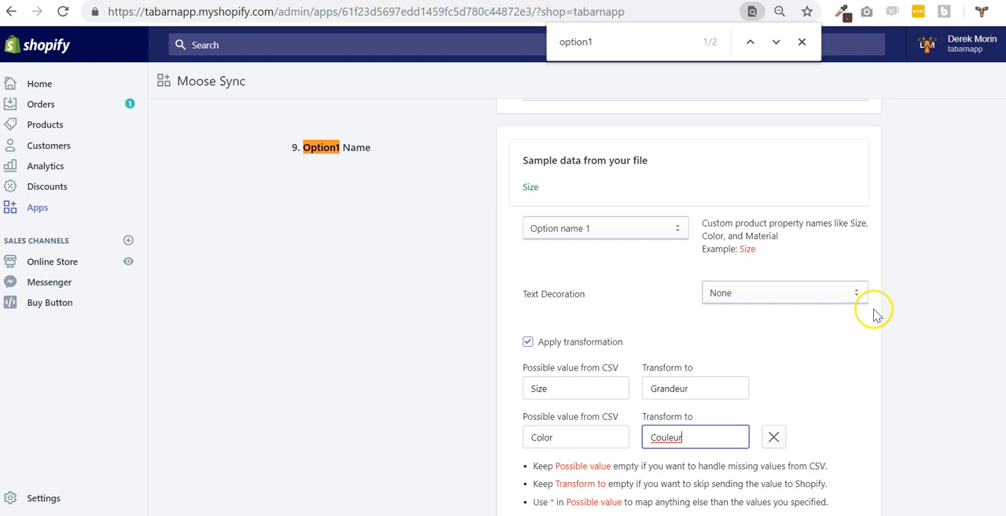
Search the mapping page for "tags" and map the Tags column to the Tags attribute
scroll(879, 318, "down", 3)
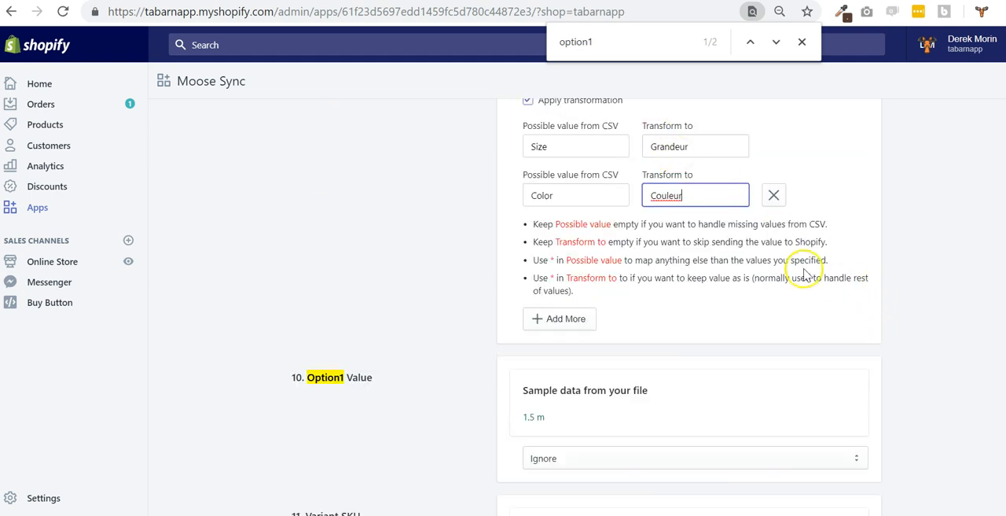
scroll(802, 268, "up", 2)
scroll(716, 258, "up", 2)
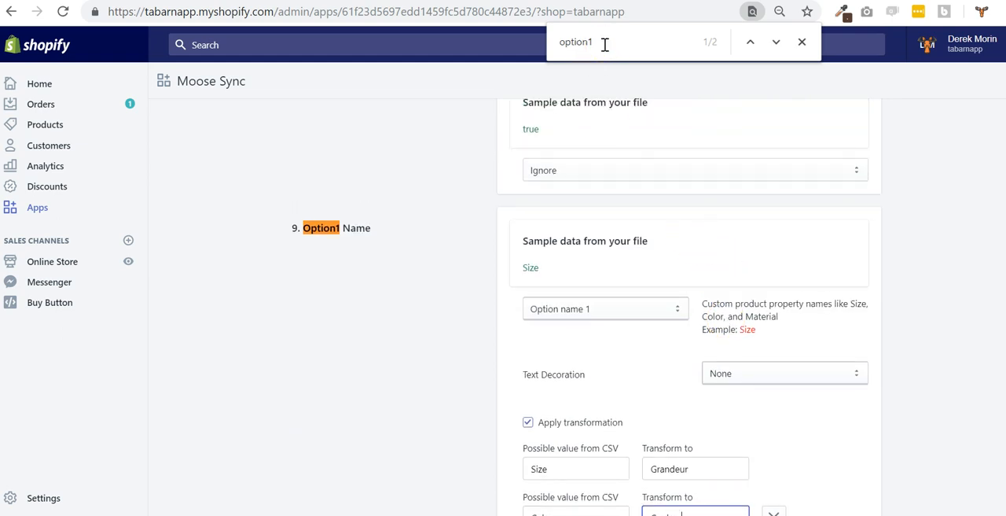
scroll(606, 191, "down", 2)
left_click(636, 38)
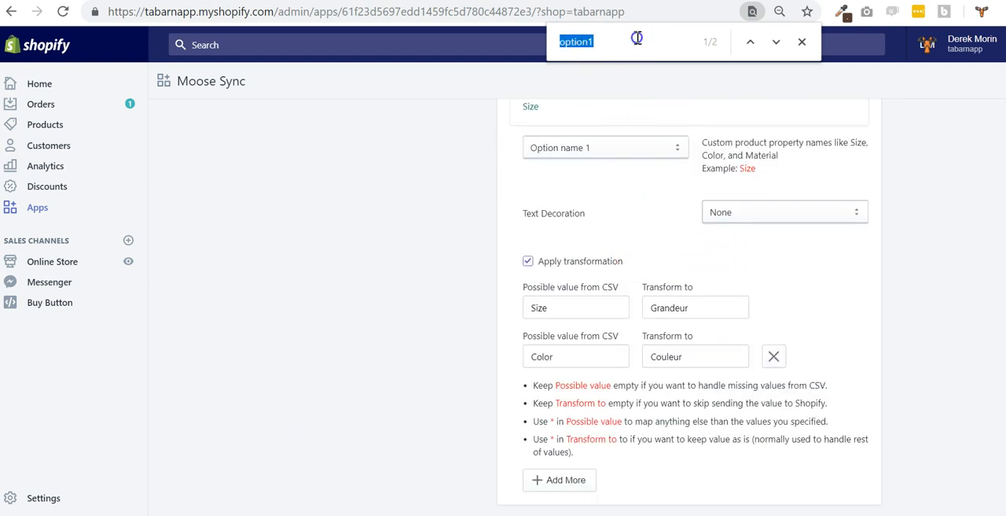
type("tag")
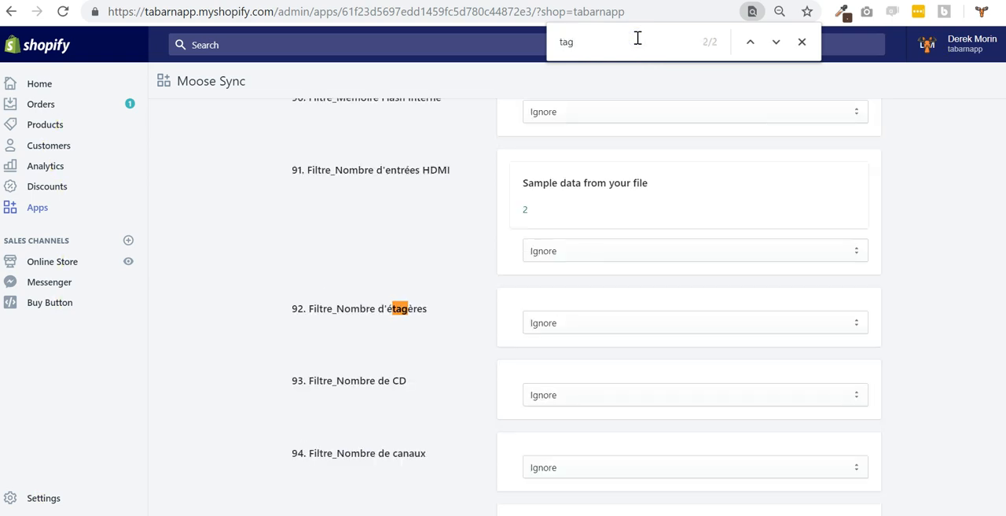
type("s")
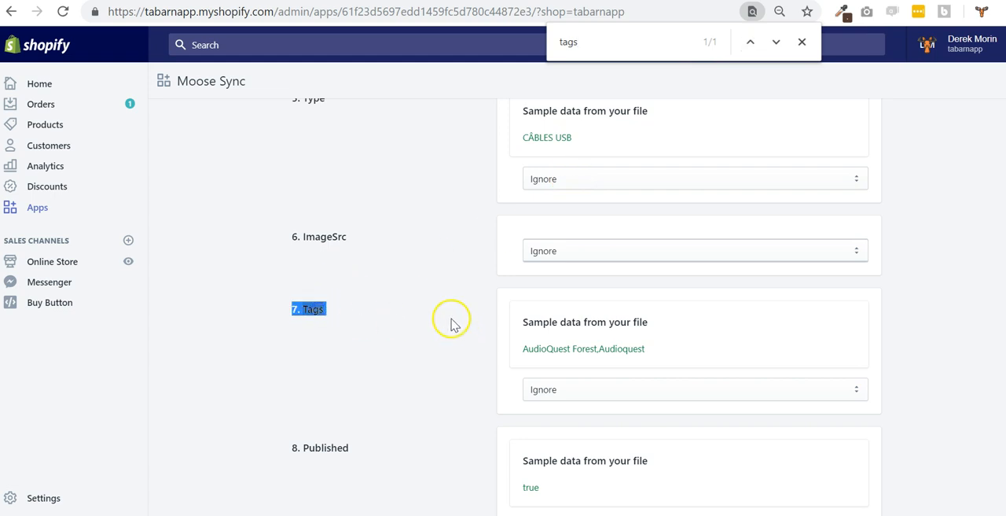
left_click(580, 389)
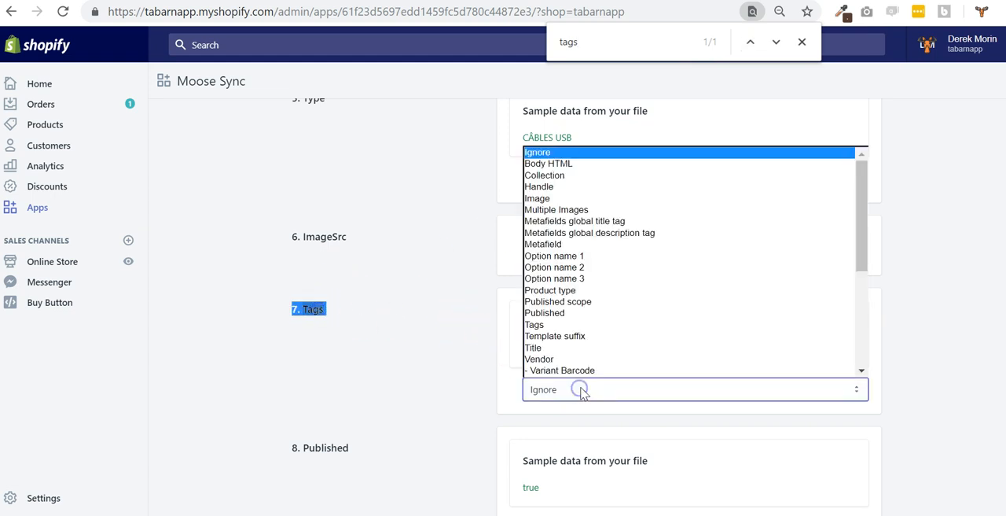
left_click(579, 325)
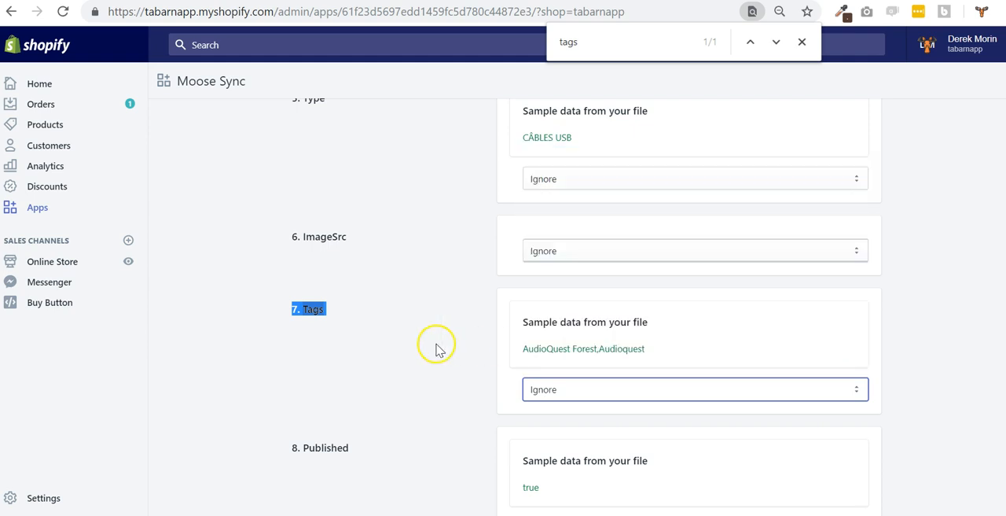
Set the tag prefix of the Tags column to "liquidation_"
scroll(419, 352, "down", 2)
left_click(562, 332)
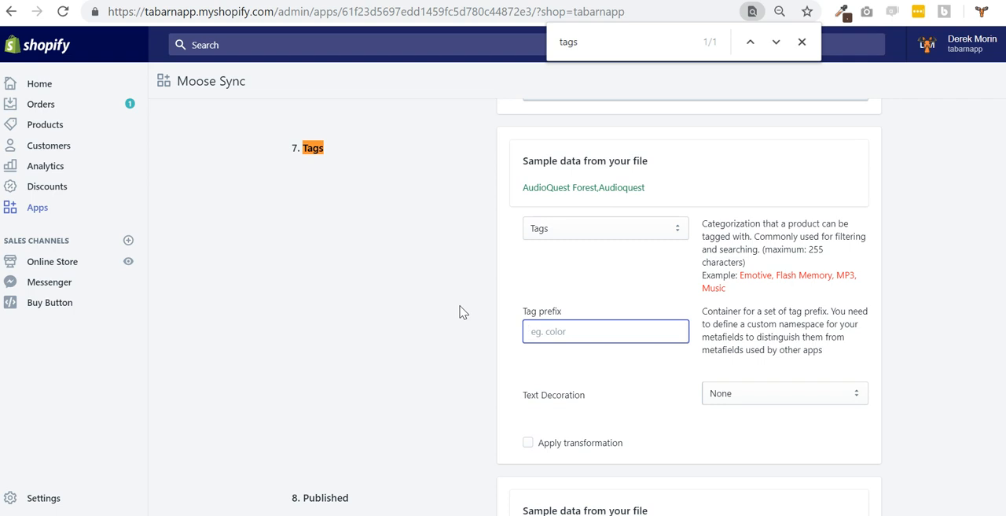
type("(")
type("iquidation_")
left_click(468, 261)
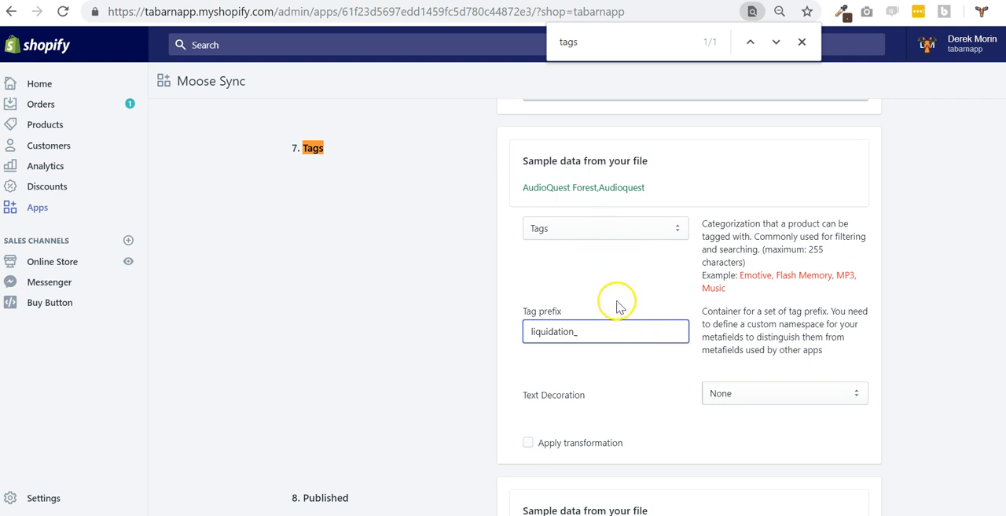
left_click_drag(578, 331, 522, 331)
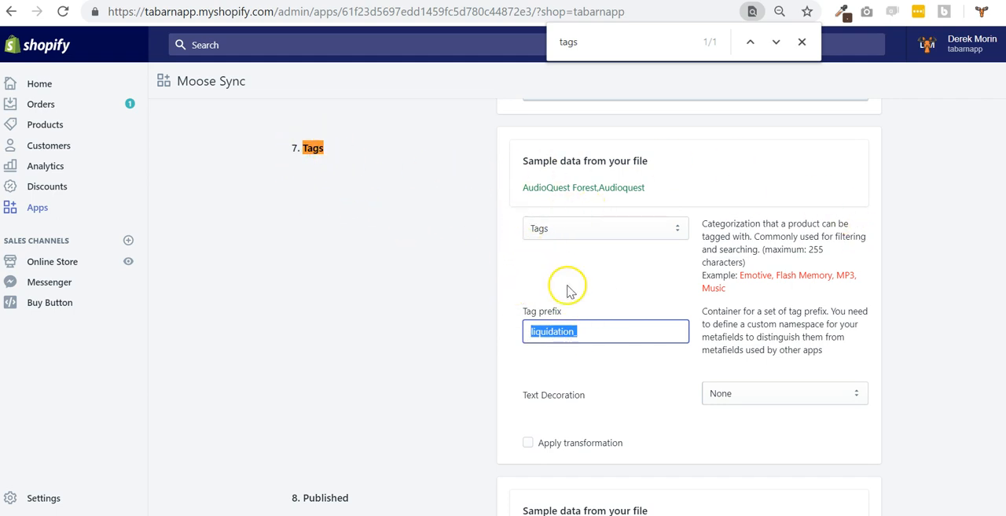
left_click(598, 331)
left_click_drag(584, 332, 525, 331)
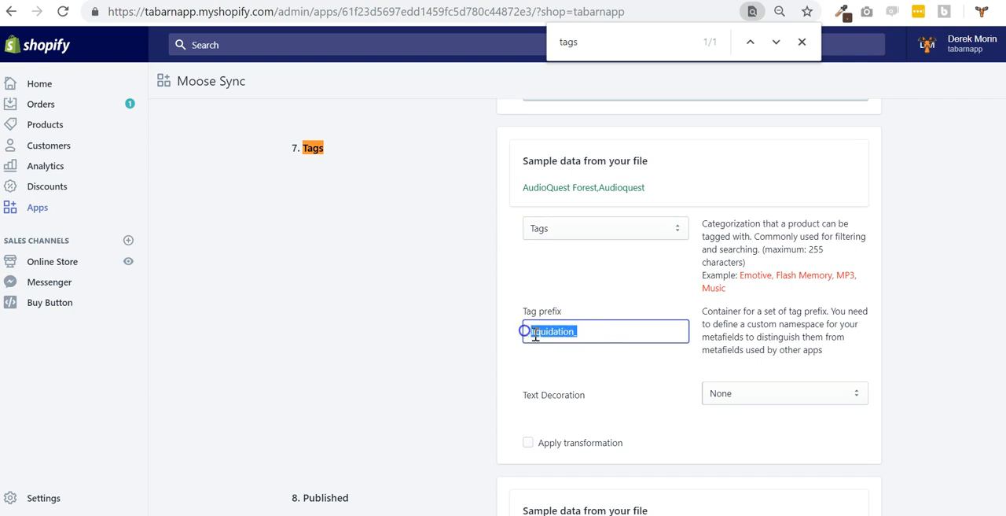
left_click(595, 332)
left_click_drag(590, 331, 532, 331)
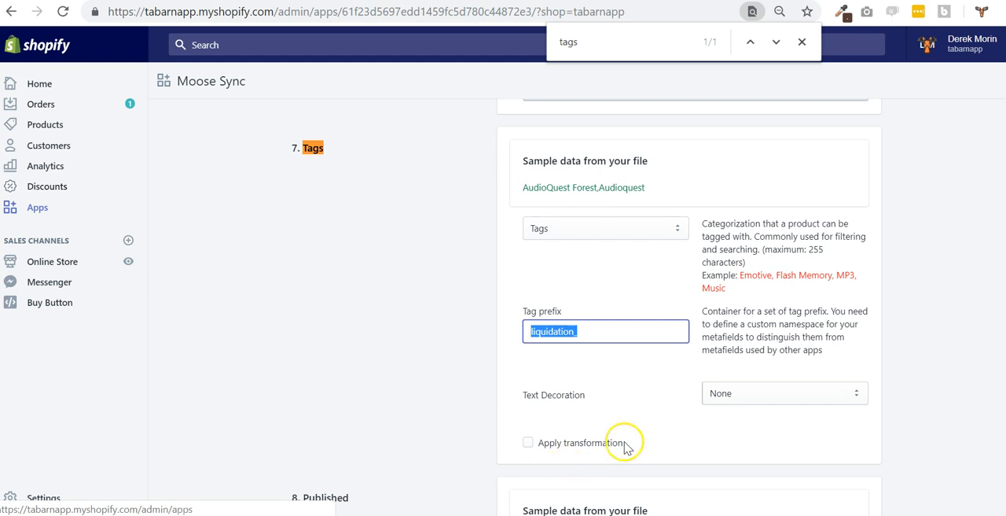
Enable a transformation for the Tags column and clear its tag prefix
scroll(629, 471, "down", 2)
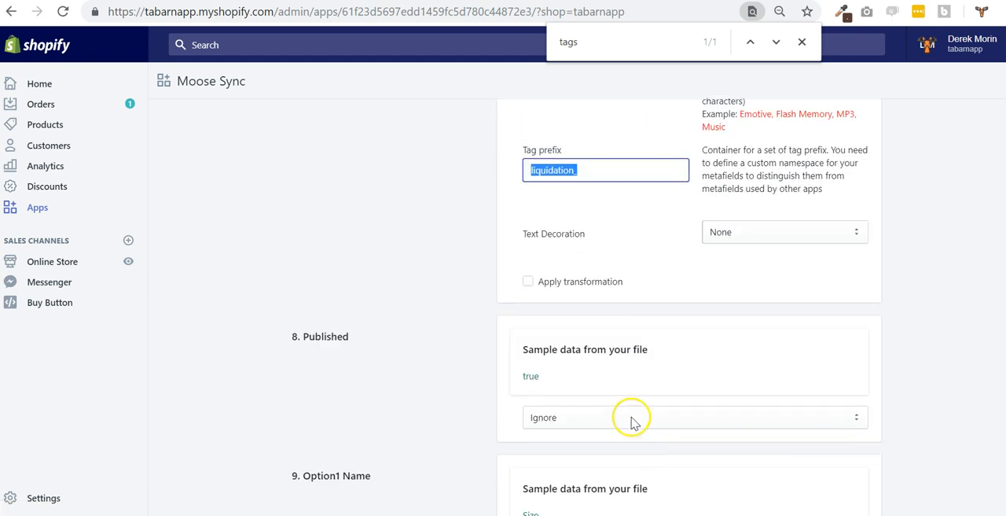
left_click(621, 282)
left_click(570, 327)
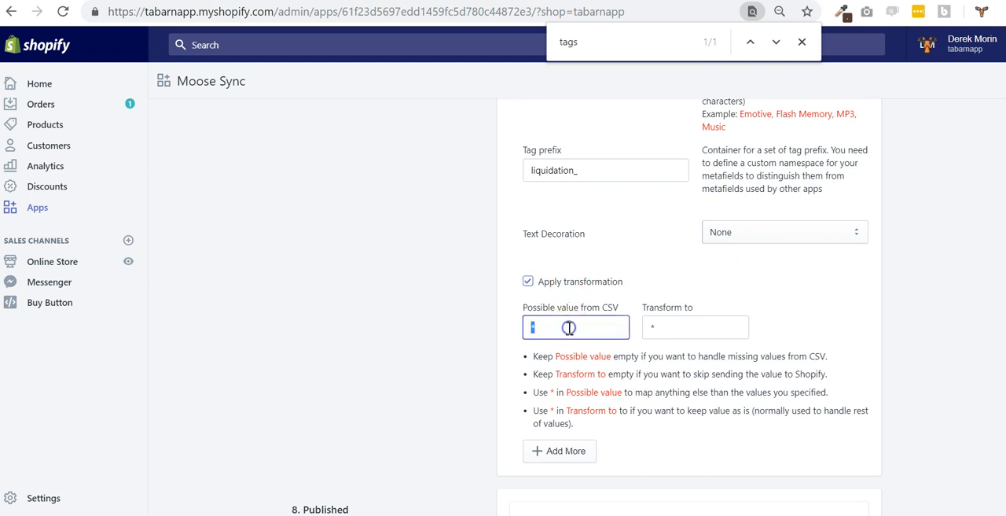
double_click(574, 170)
key("BackSpace")
left_click(573, 346)
Set the Tags column's transformation to turn the CSV value "true" into "liquidation"
double_click(571, 326)
key("BackSpace")
type("false")
key("Tab")
key("BackSpace")
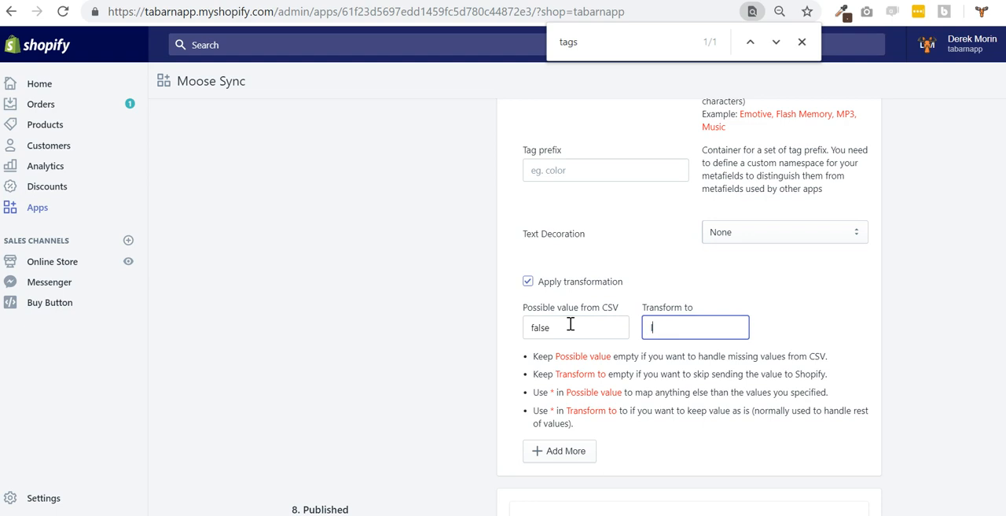
double_click(570, 324)
type("true")
key("Tab")
type("liquidation")
Set the tag prefix of the Tags column to "size_"
left_click(577, 170)
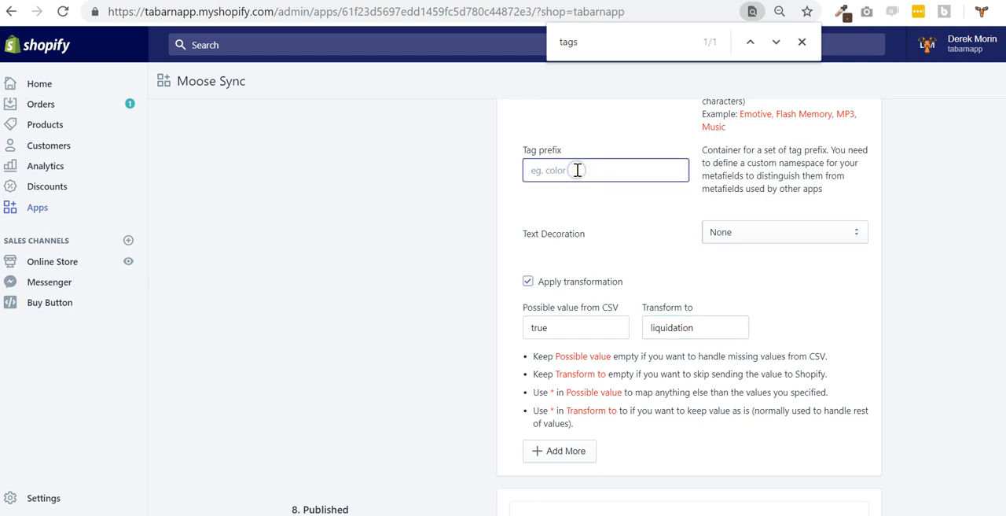
type("size_")
Look over the remaining CSV column mappings and return to the pending full-update task above them
scroll(754, 310, "down", 3)
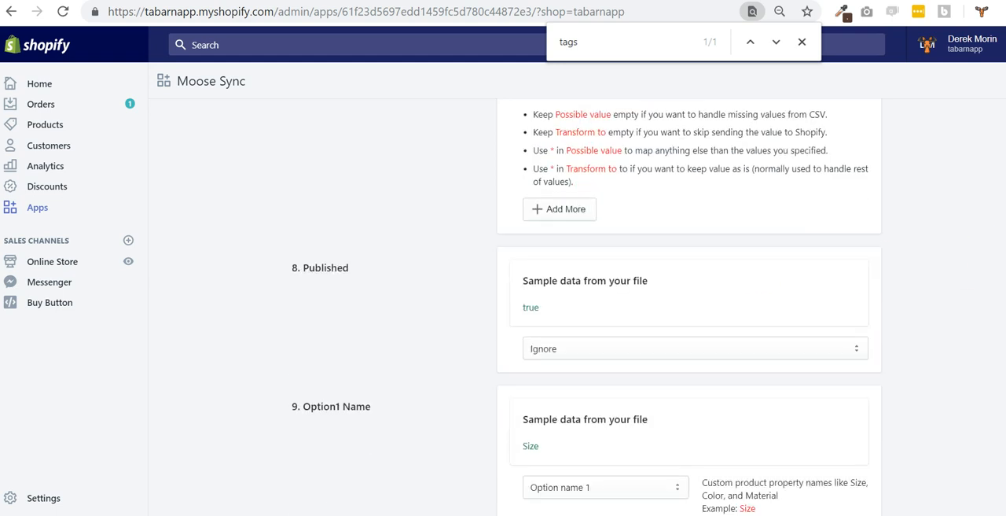
scroll(689, 310, "down", 20)
scroll(688, 309, "down", 20)
scroll(689, 310, "up", 20)
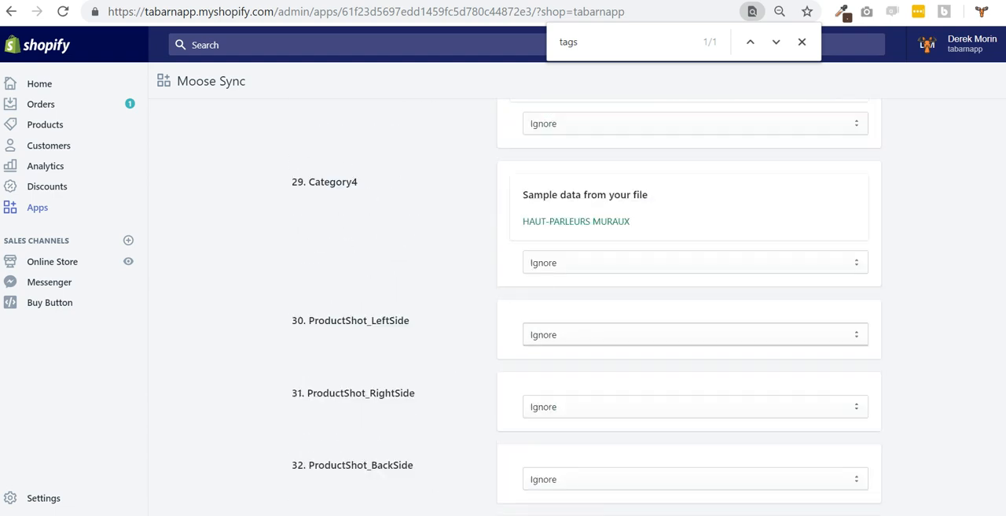
scroll(689, 310, "up", 20)
scroll(836, 358, "down", 1)
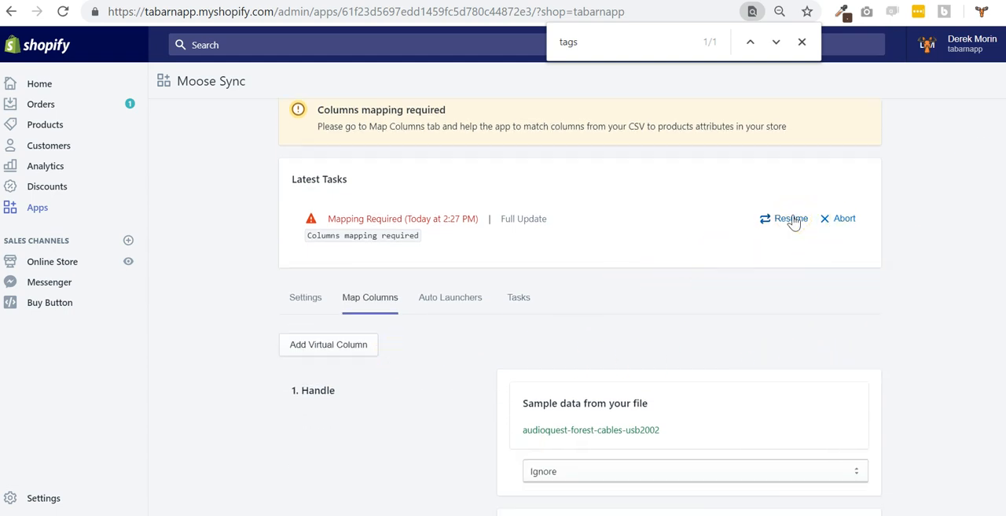
Start a new auto launcher for the feed with Weekly frequency and a start of September 25, 2018 14:55
scroll(622, 297, "up", 1)
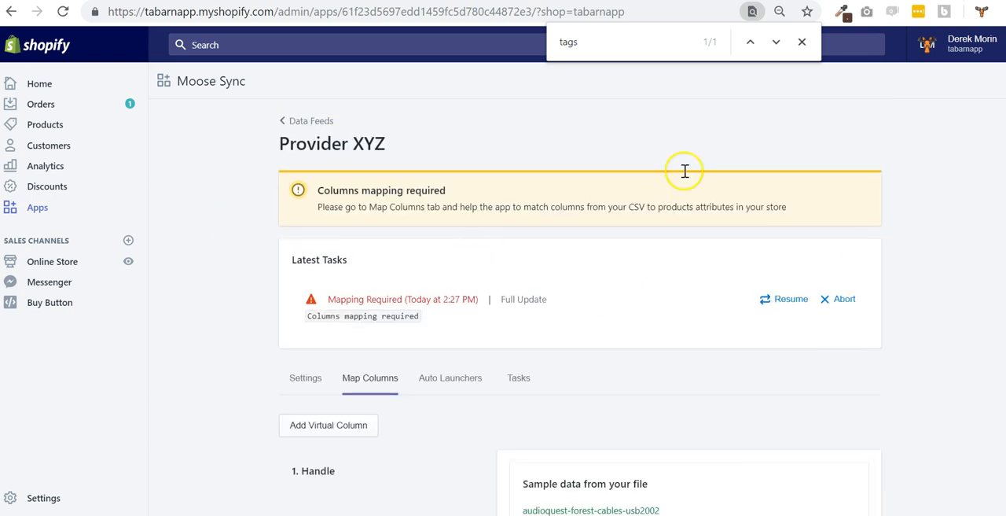
left_click(464, 376)
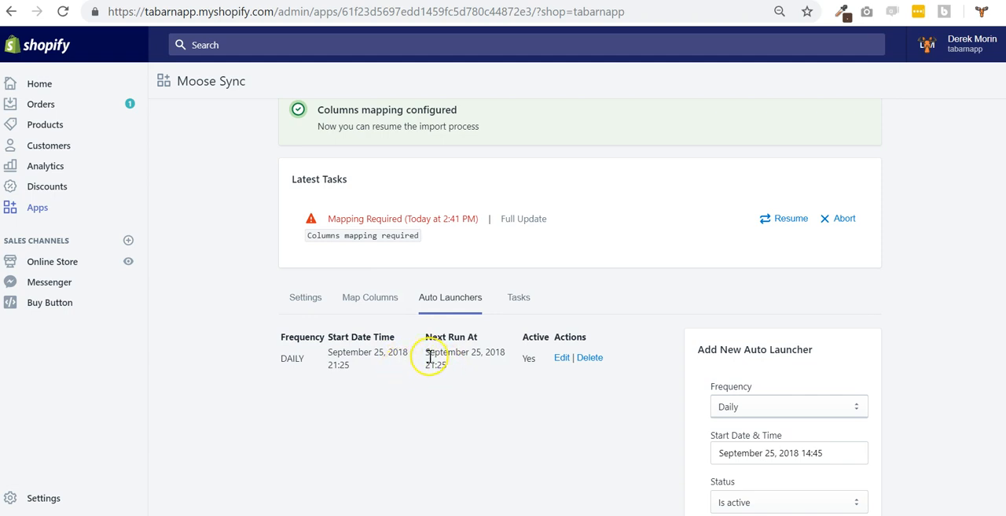
scroll(669, 401, "down", 1)
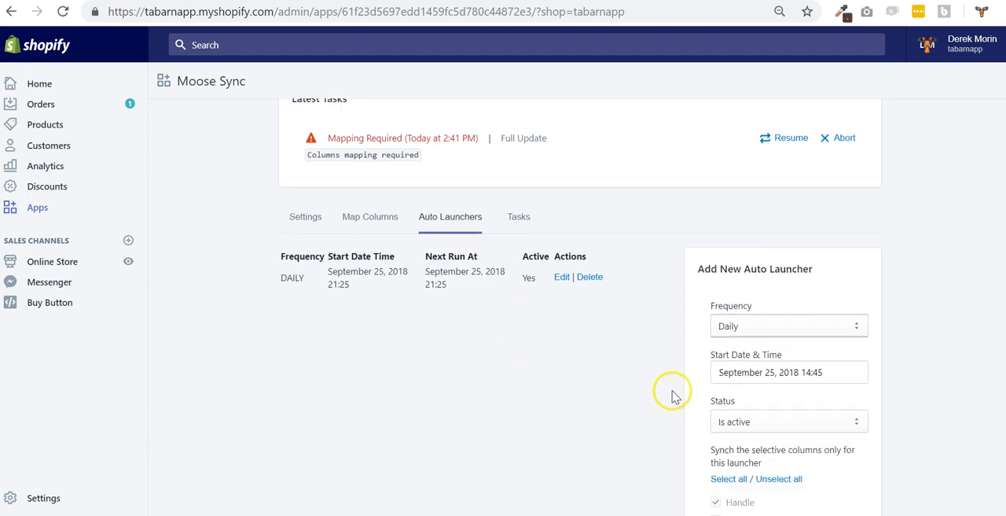
left_click(761, 328)
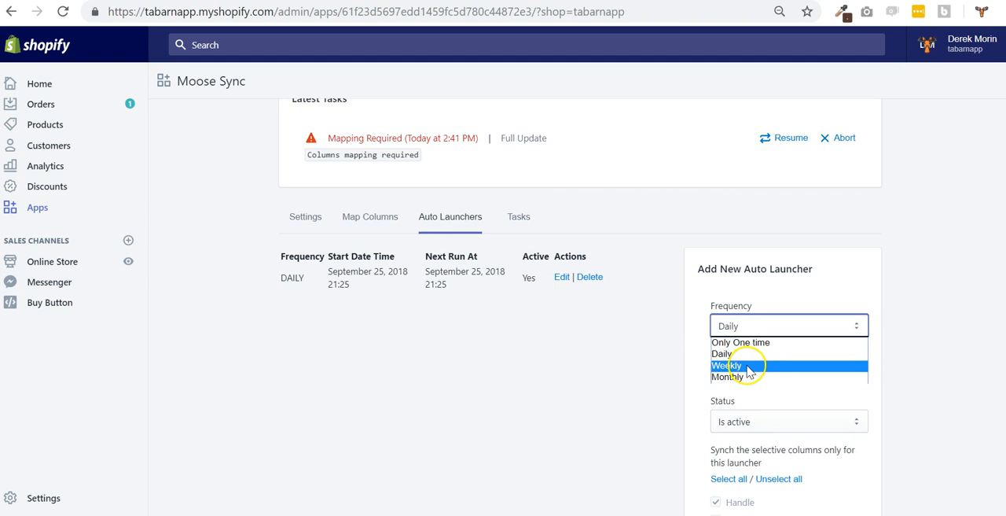
left_click(813, 367)
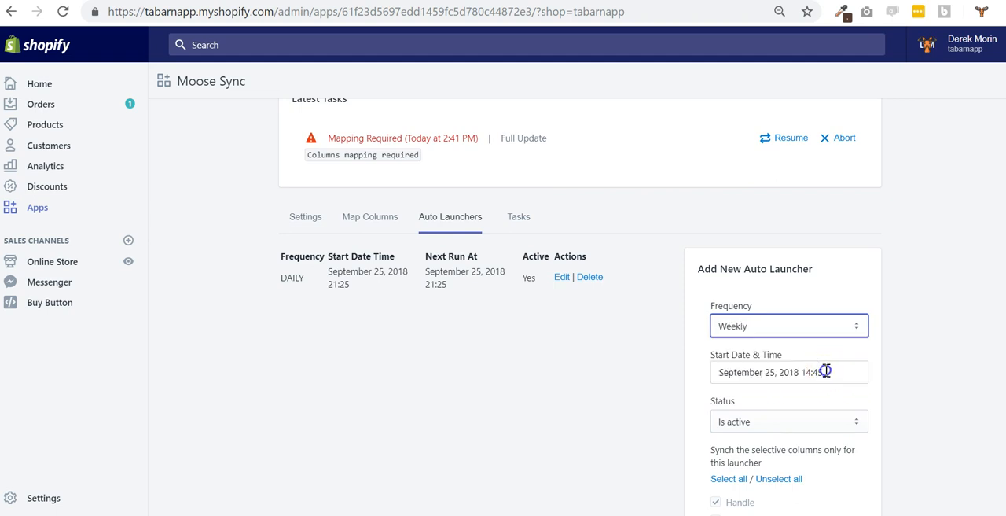
left_click(811, 373)
scroll(825, 460, "down", 2)
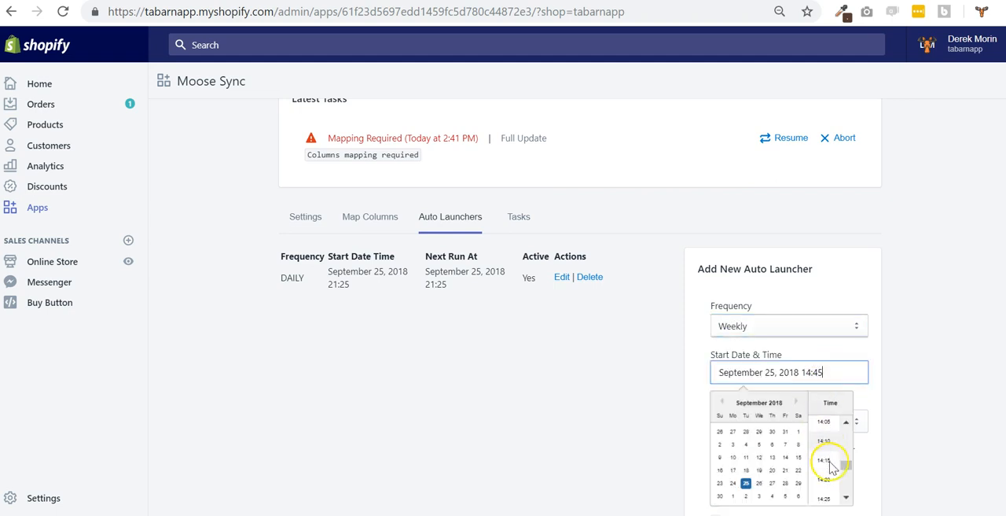
scroll(827, 464, "down", 2)
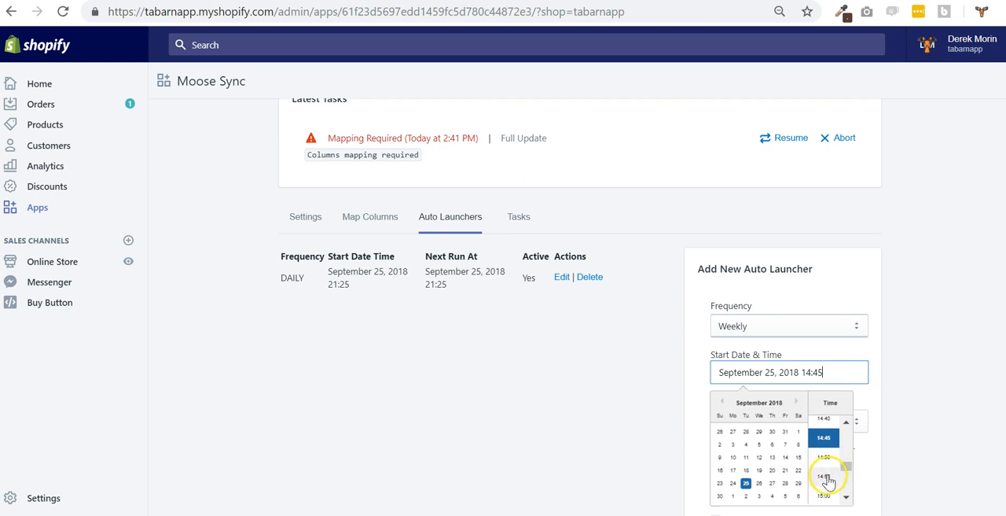
left_click(830, 477)
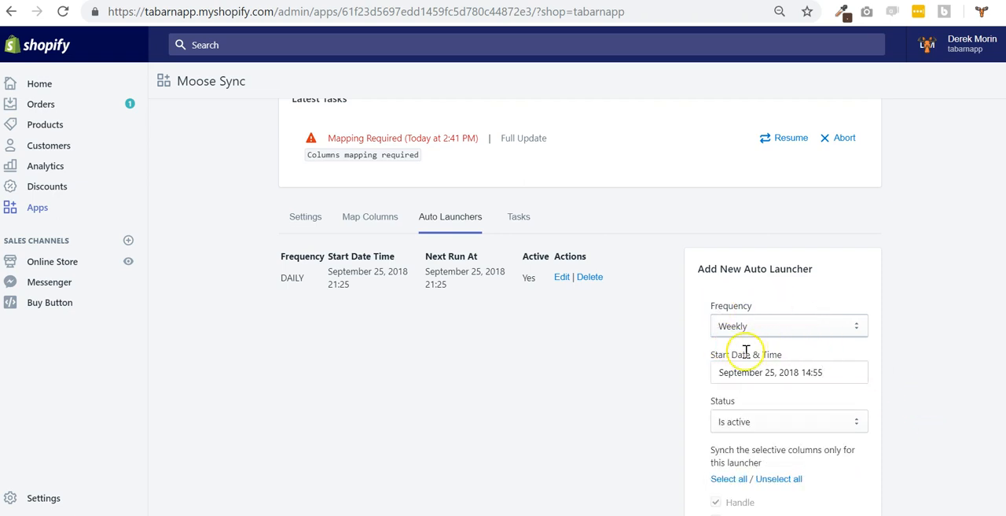
Keep the new auto launcher's status as Is active and unselect all of its optional sync columns
scroll(865, 401, "down", 1)
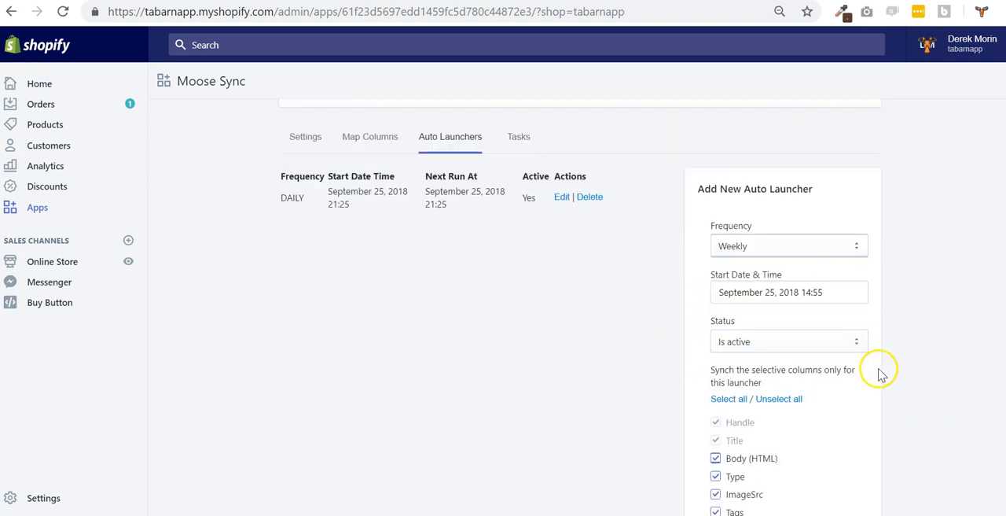
left_click(794, 341)
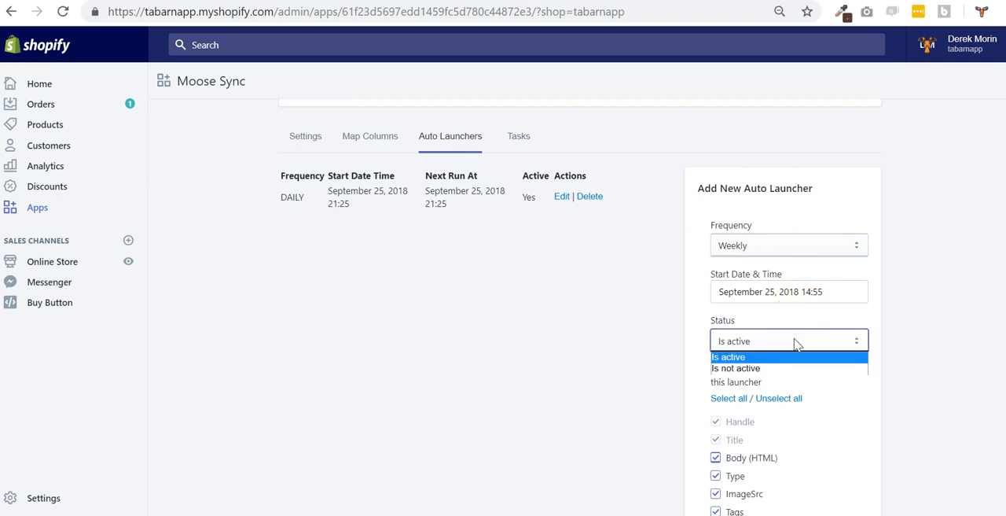
left_click(794, 341)
scroll(792, 339, "down", 1)
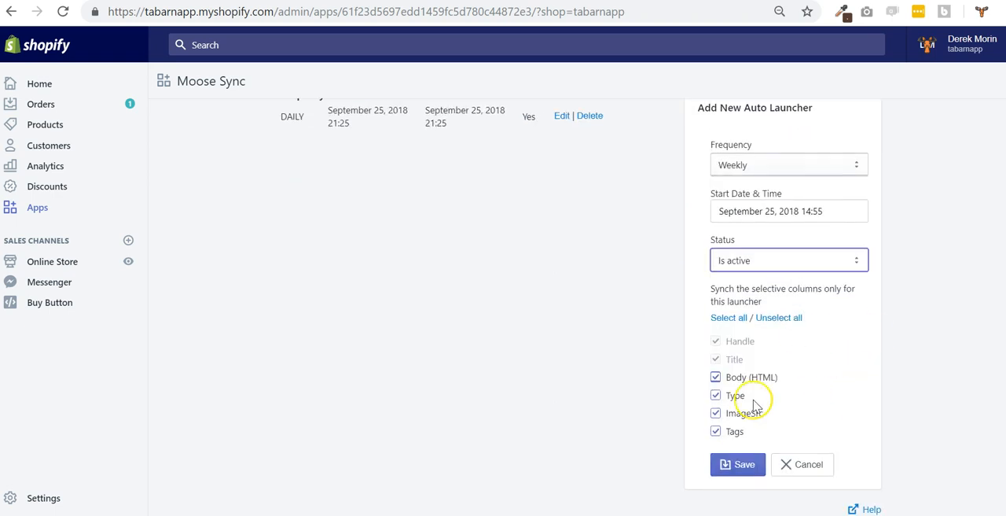
scroll(728, 373, "up", 2)
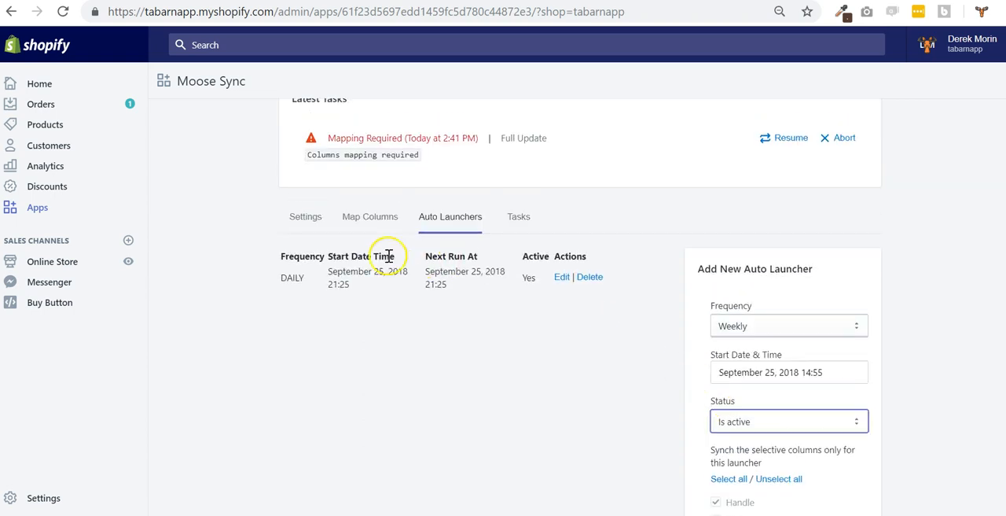
scroll(358, 229, "down", 2)
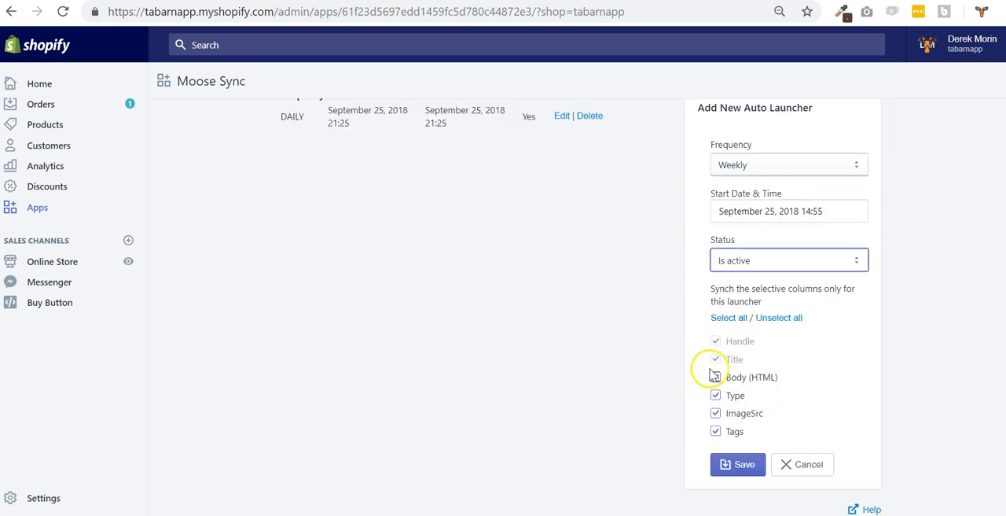
left_click(727, 318)
left_click(789, 318)
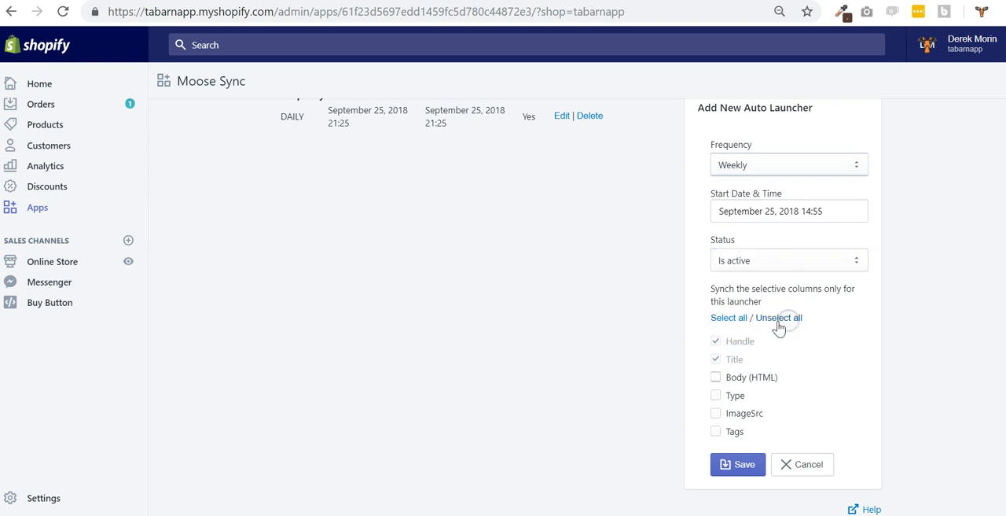
Set the new auto launcher's frequency to Daily and include the Body (HTML) and Tags columns in its sync
left_click(763, 162)
left_click(756, 186)
left_click(751, 166)
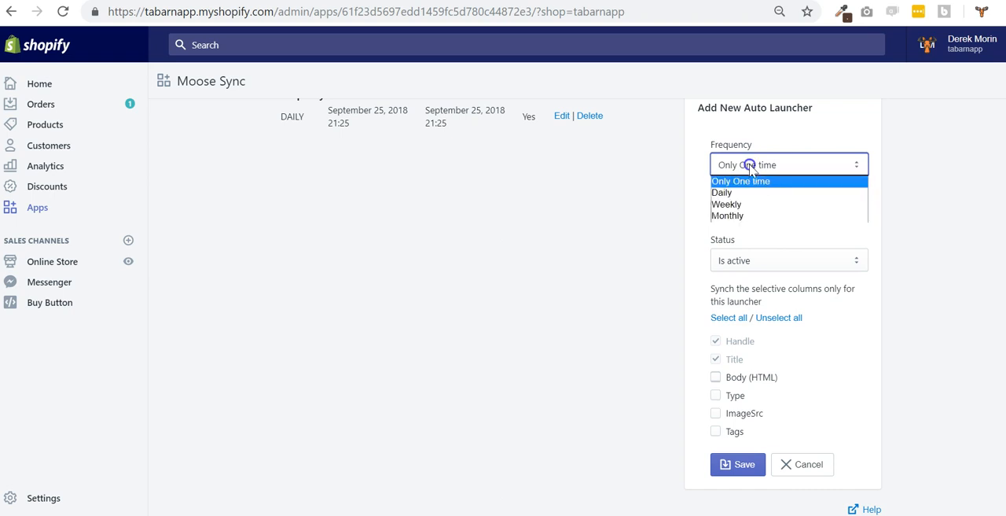
left_click(759, 191)
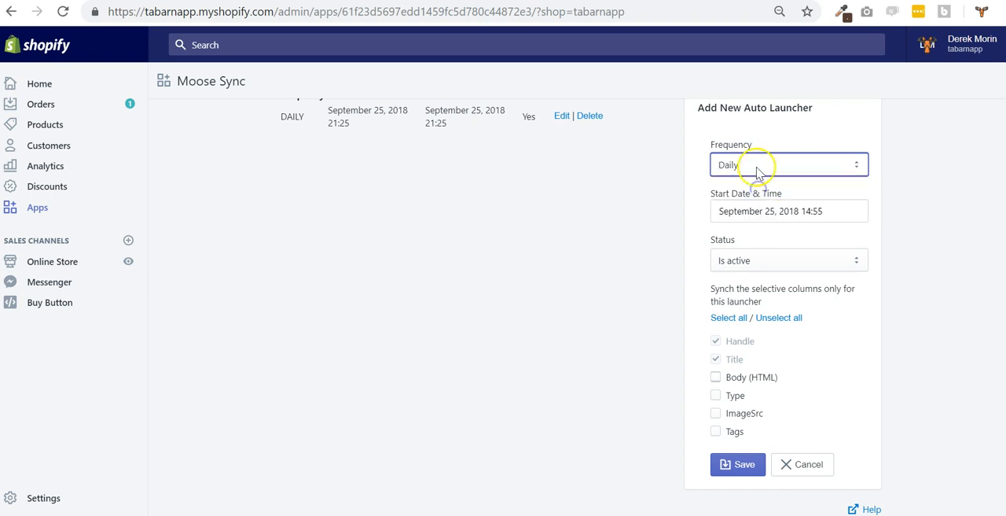
left_click(801, 209)
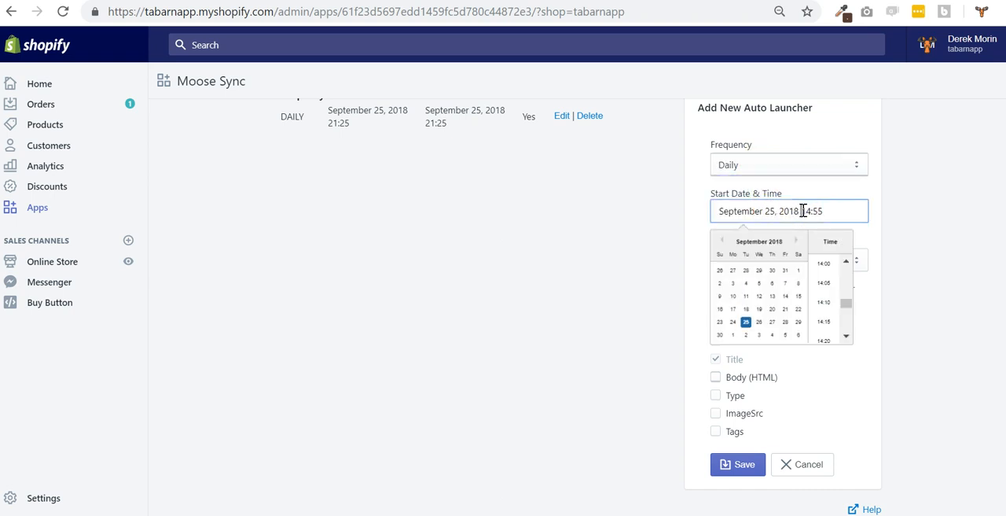
left_click(894, 272)
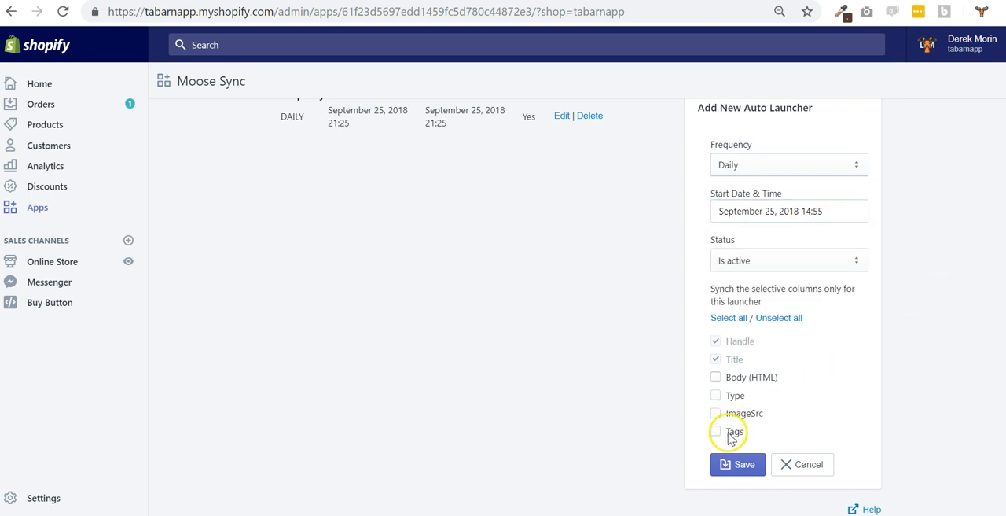
left_click(715, 377)
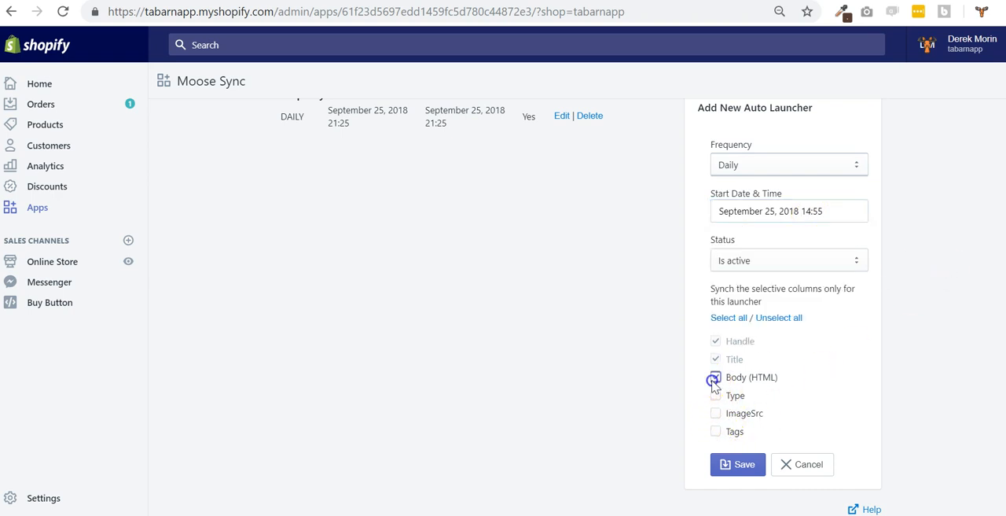
left_click(716, 431)
left_click(862, 312)
Set the new auto launcher's frequency to Weekly and make ImageSrc its only optional sync column
left_click(790, 165)
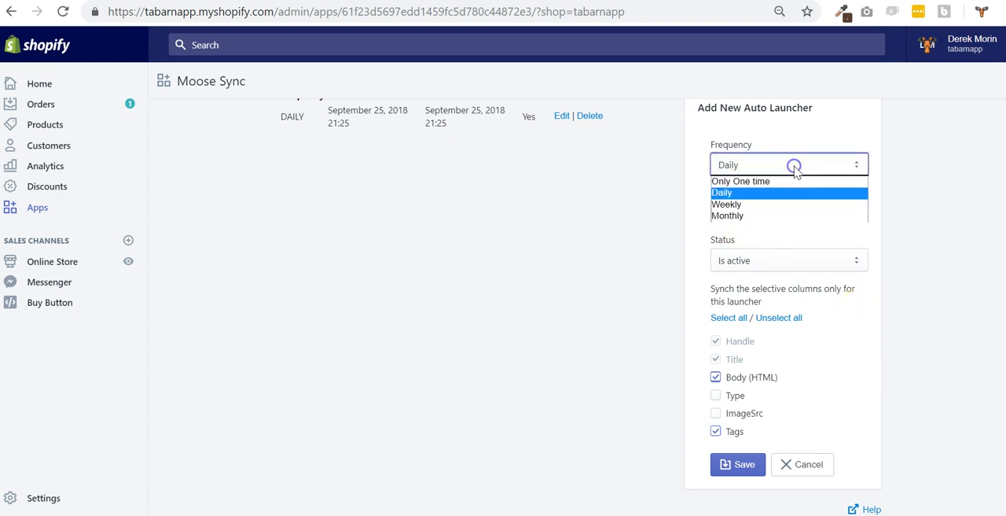
left_click(791, 204)
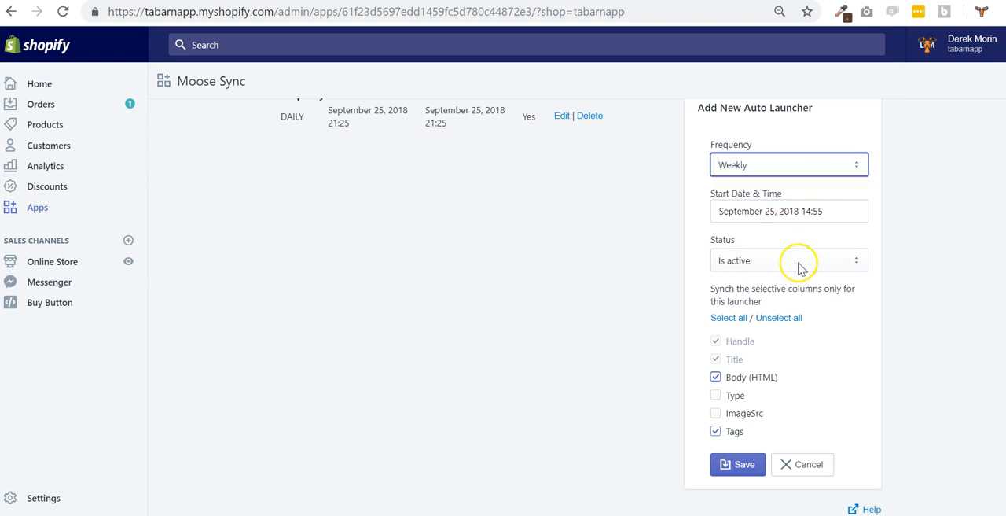
left_click(715, 430)
left_click(716, 413)
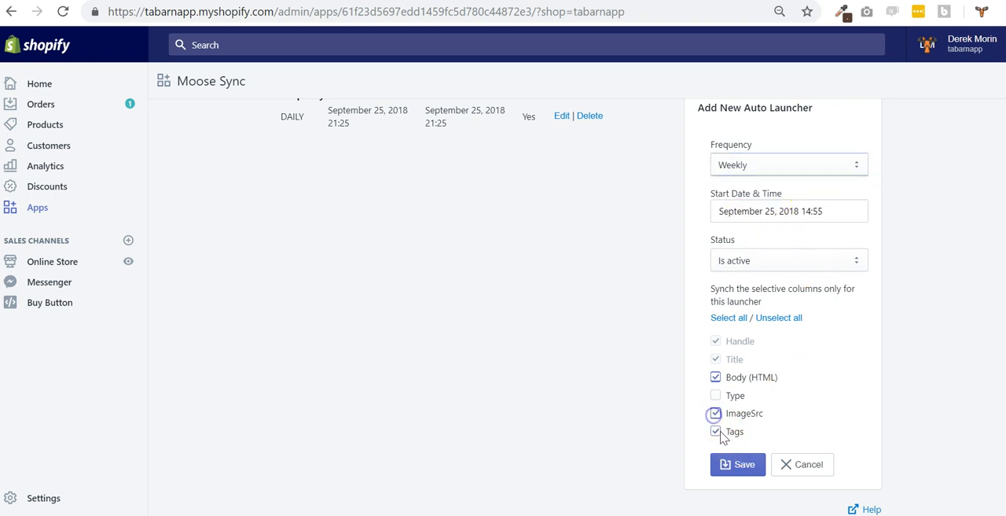
left_click(717, 379)
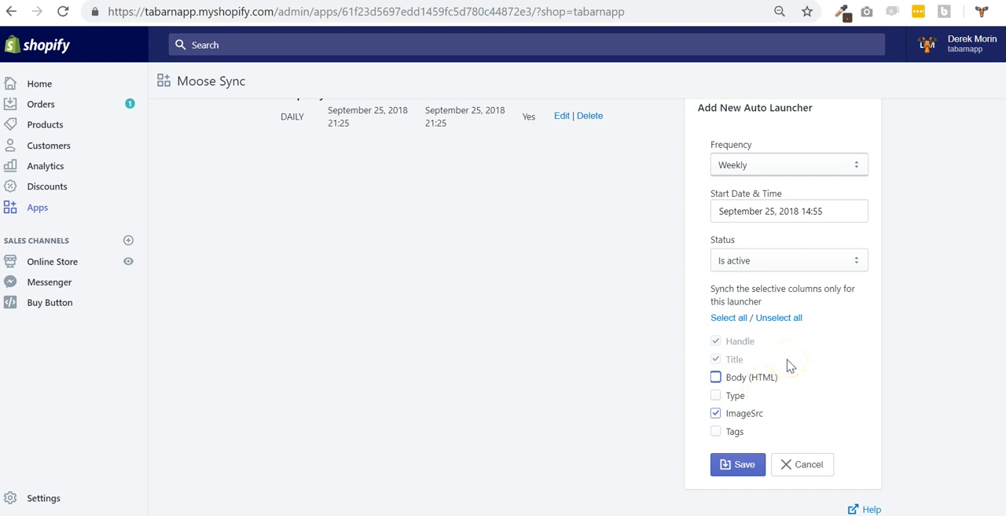
left_click(802, 173)
left_click(803, 177)
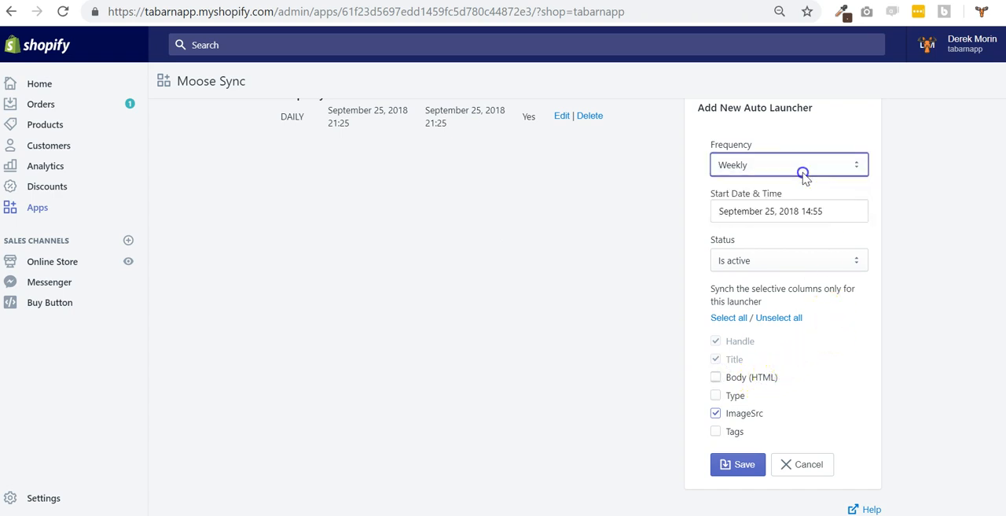
Save the weekly auto launcher and check its entry in the list of launchers
scroll(793, 381, "up", 1)
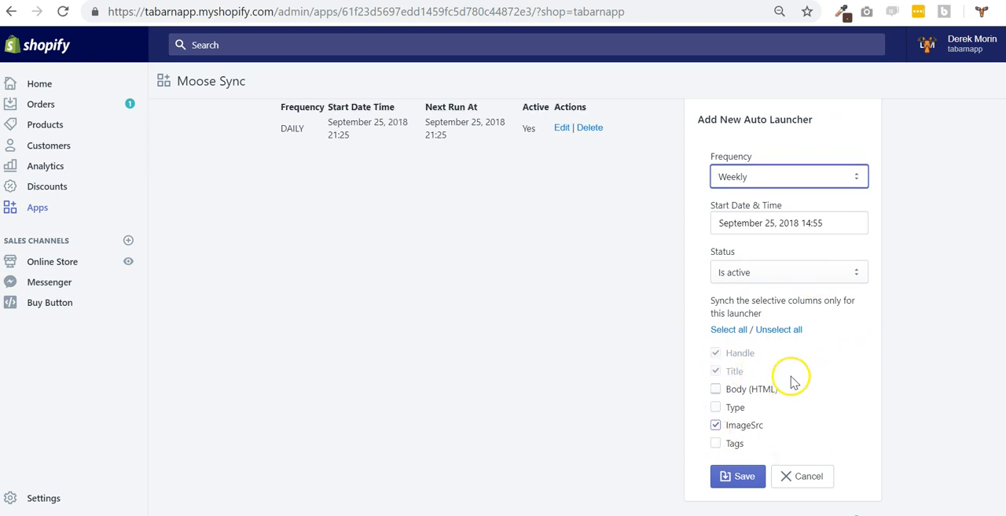
scroll(791, 377, "up", 2)
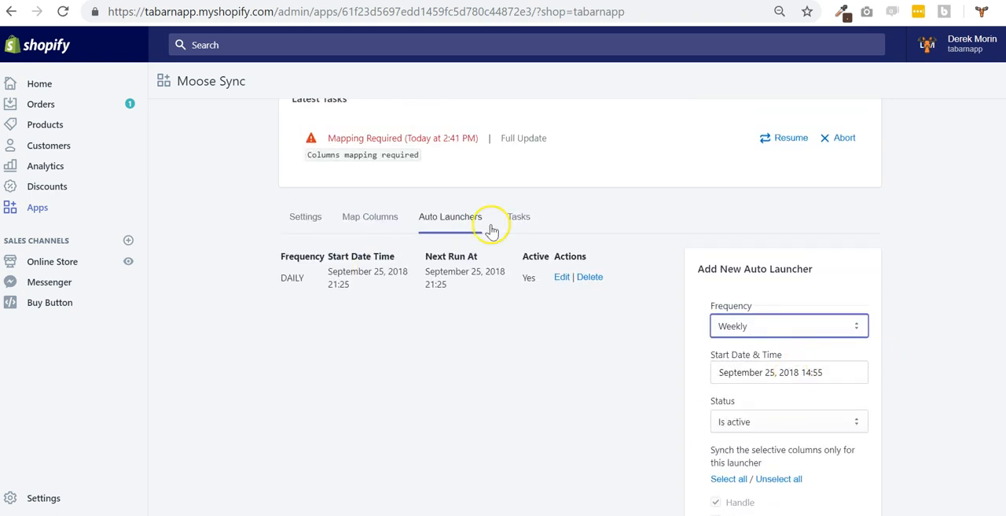
scroll(755, 346, "down", 2)
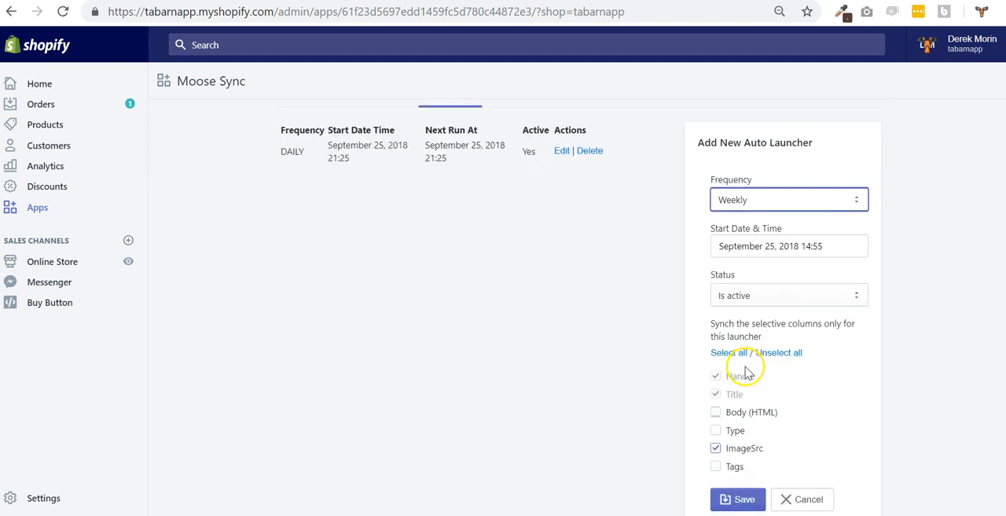
left_click(737, 465)
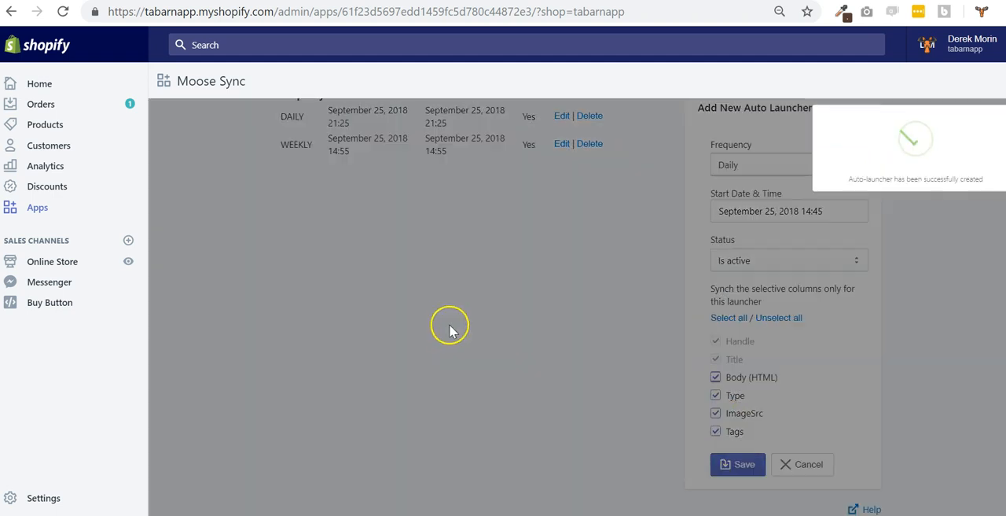
left_click(484, 265)
scroll(563, 207, "up", 1)
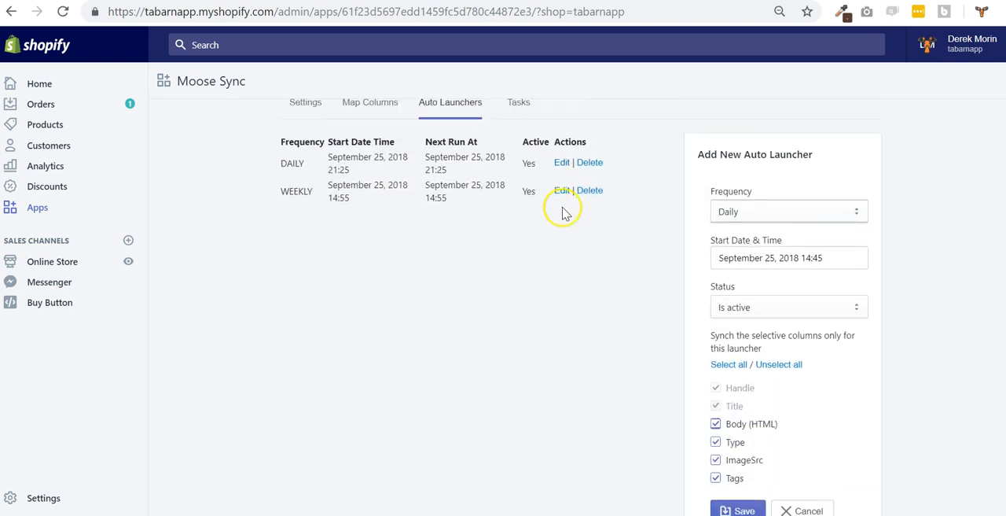
scroll(563, 213, "up", 2)
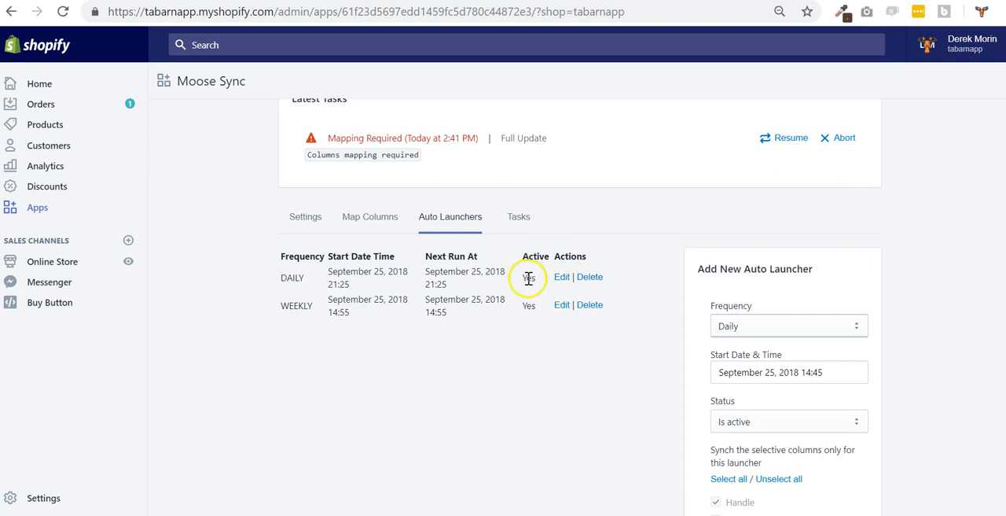
Review the feed's task history, expanding and collapsing the error report of the full-update task
left_click(519, 222)
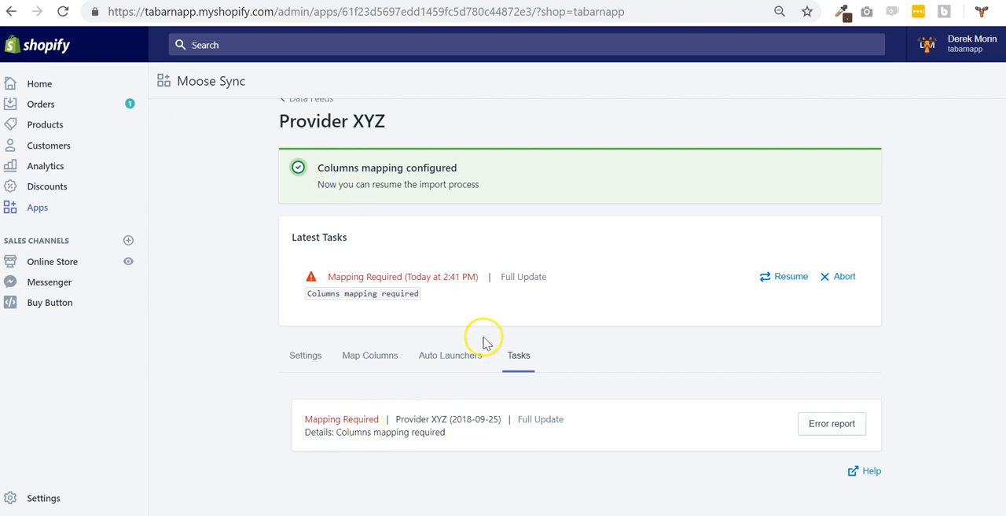
left_click_drag(420, 293, 345, 293)
right_click(273, 283)
left_click(274, 285)
left_click(831, 423)
left_click(840, 425)
scroll(950, 401, "down", 1)
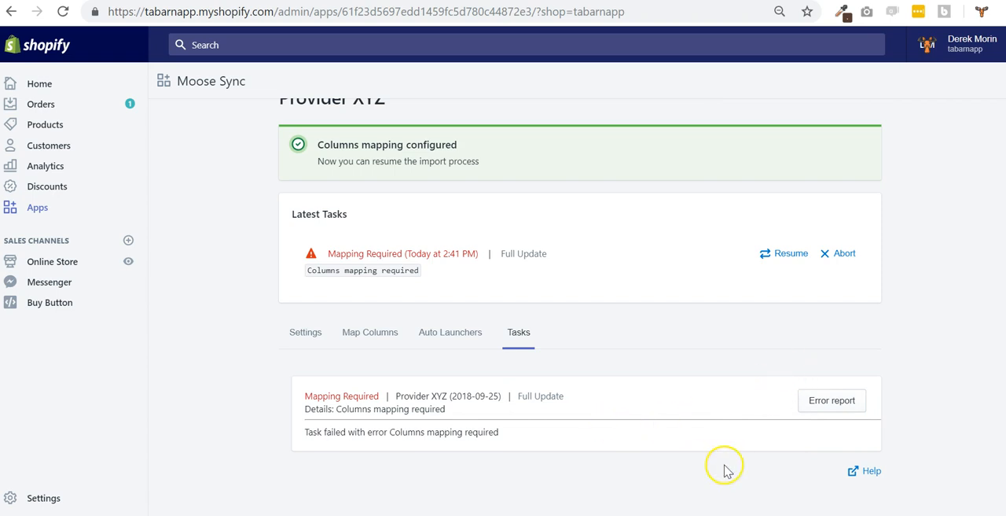
left_click(831, 400)
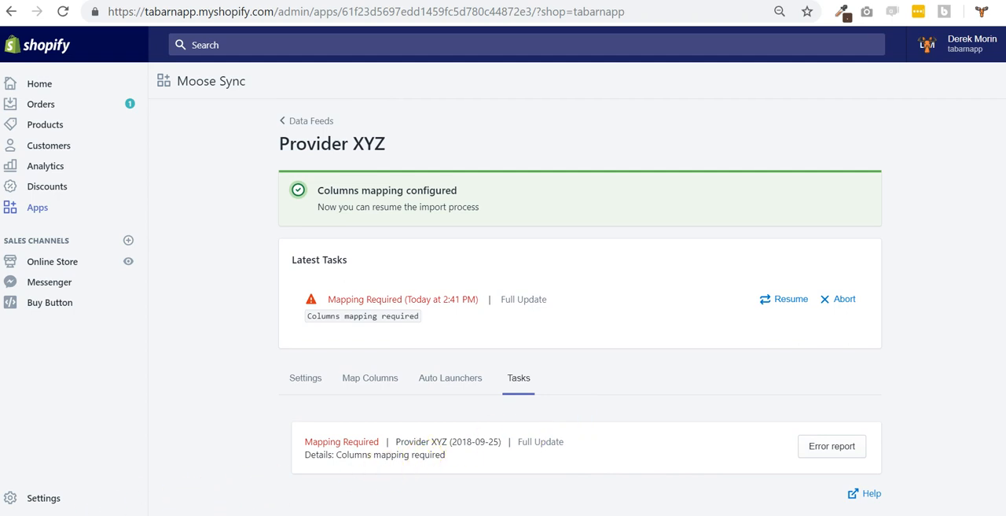
Upgrade the app subscription from the data feeds overview to the Cow plan, approve the monthly charge, and reopen the subscription plans
left_click(318, 121)
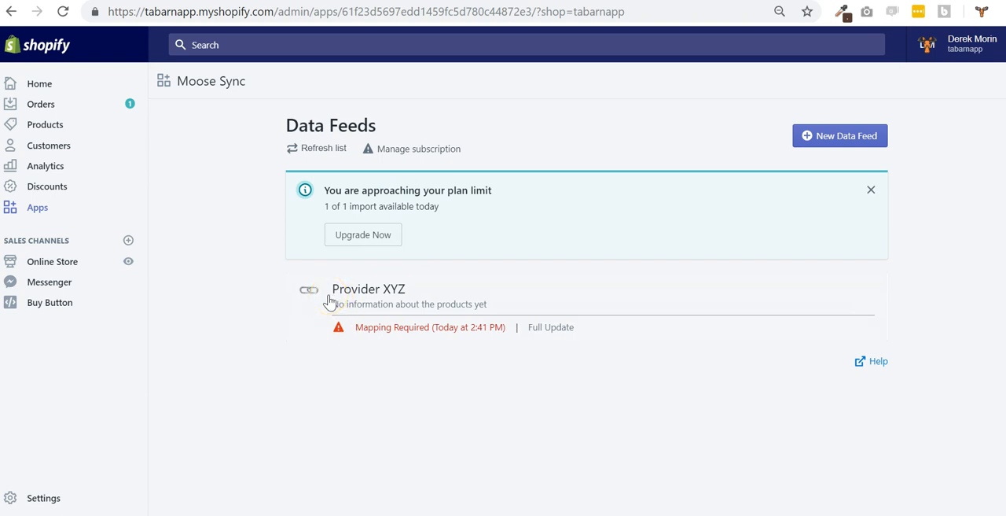
left_click(385, 238)
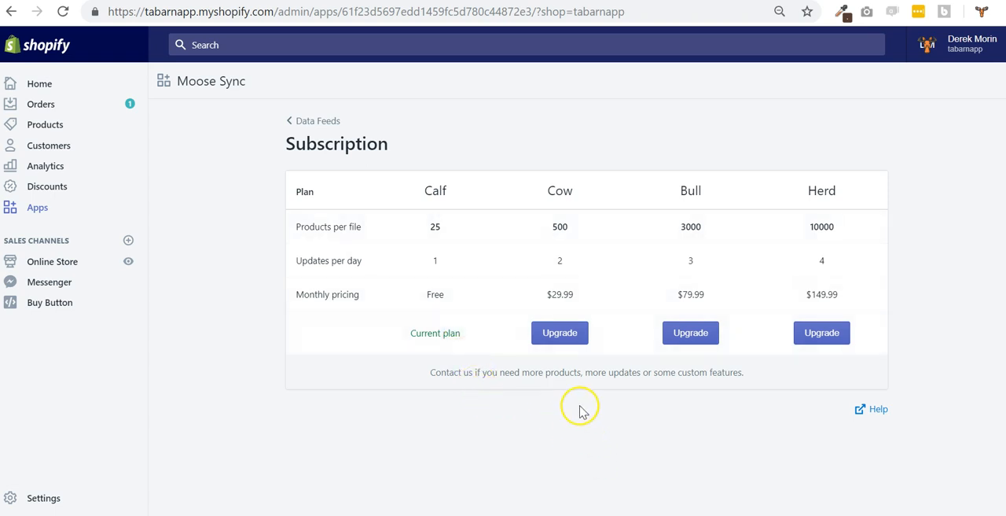
left_click(560, 332)
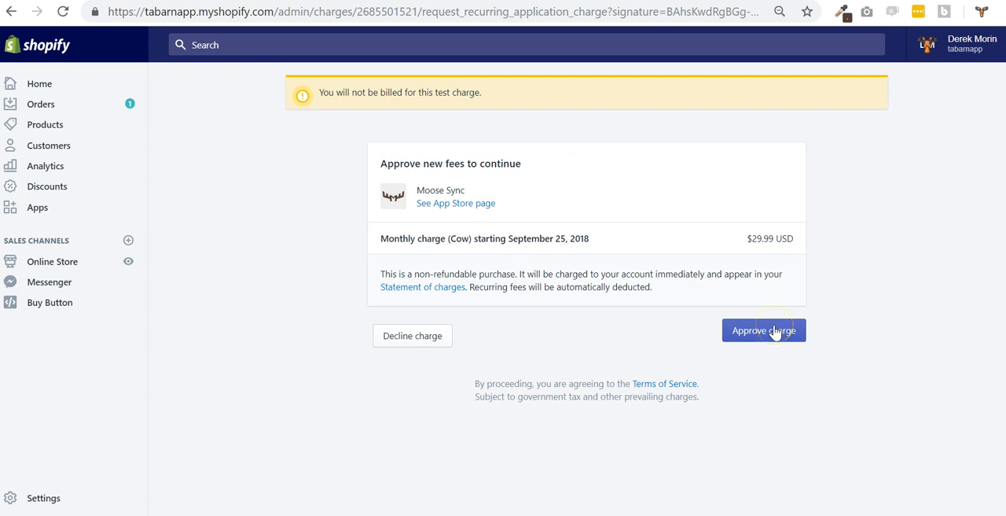
left_click(772, 334)
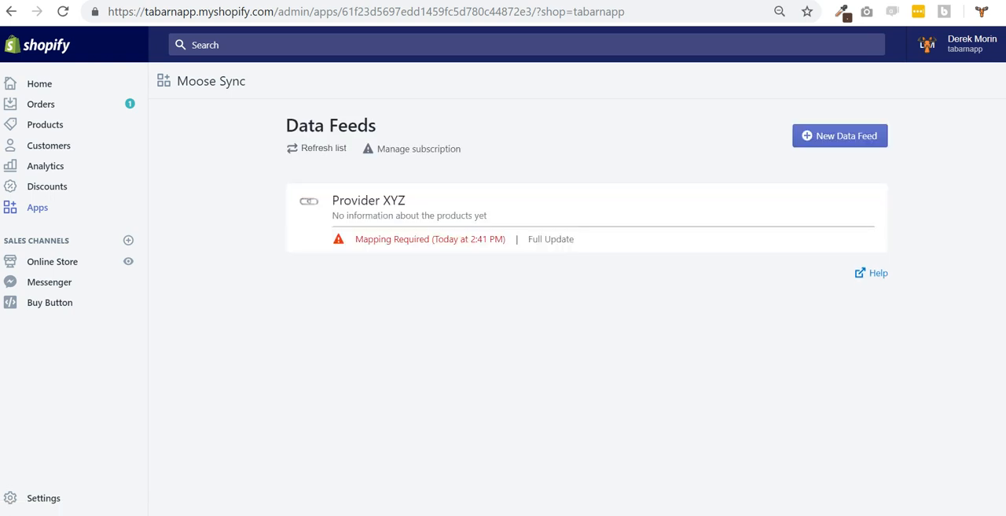
left_click(409, 147)
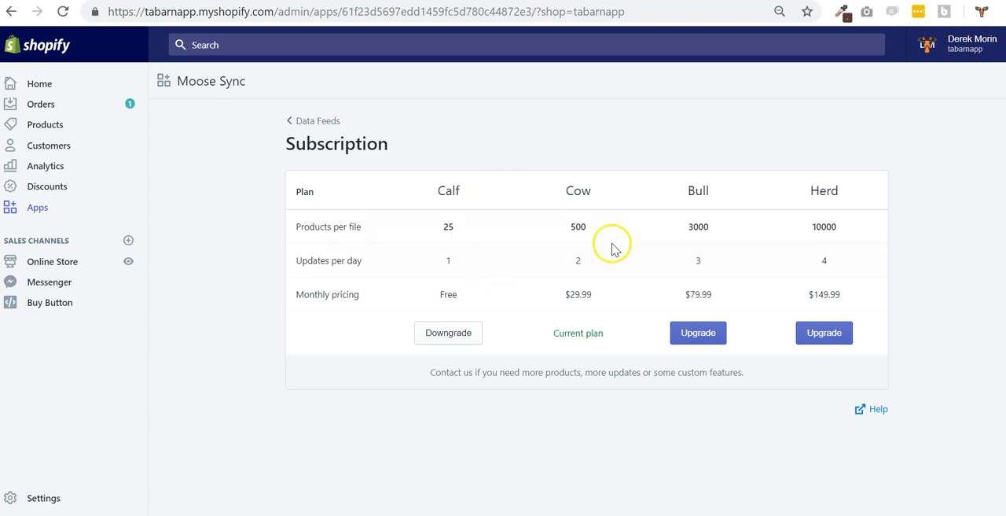